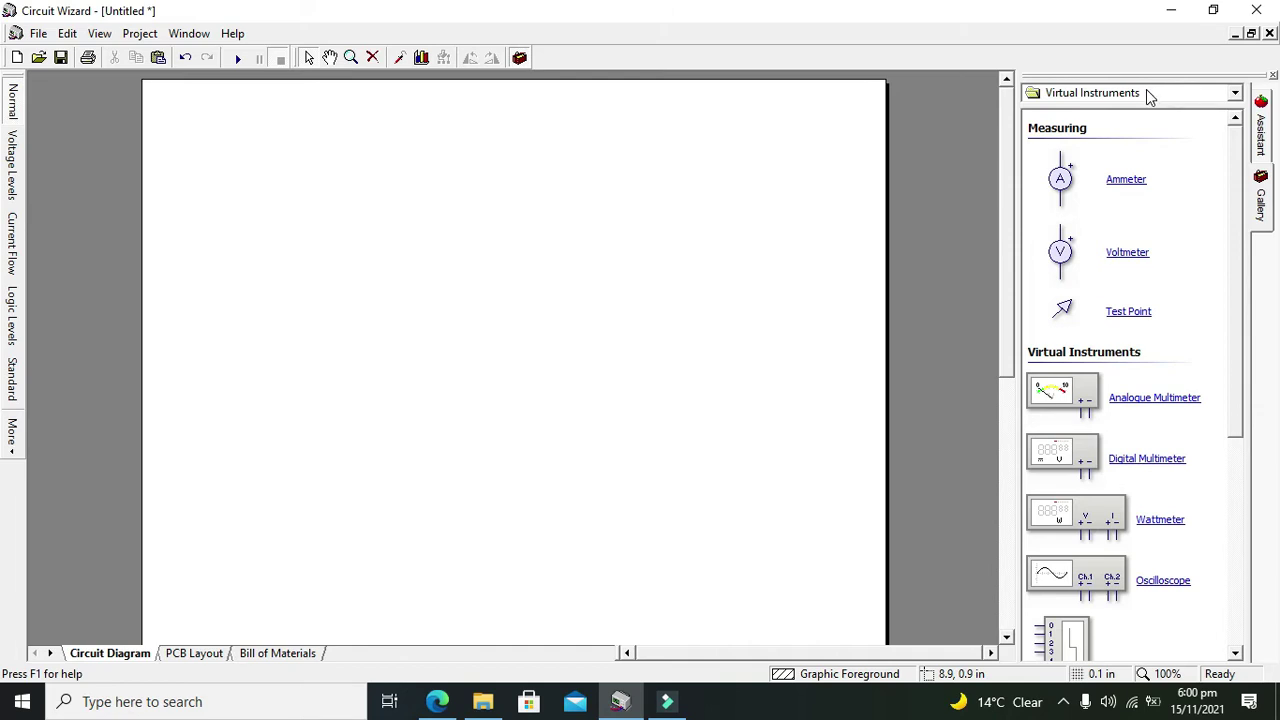
Create a new blank Electronics Project from the File > New dialog.
left_click(1104, 94)
left_click(285, 175)
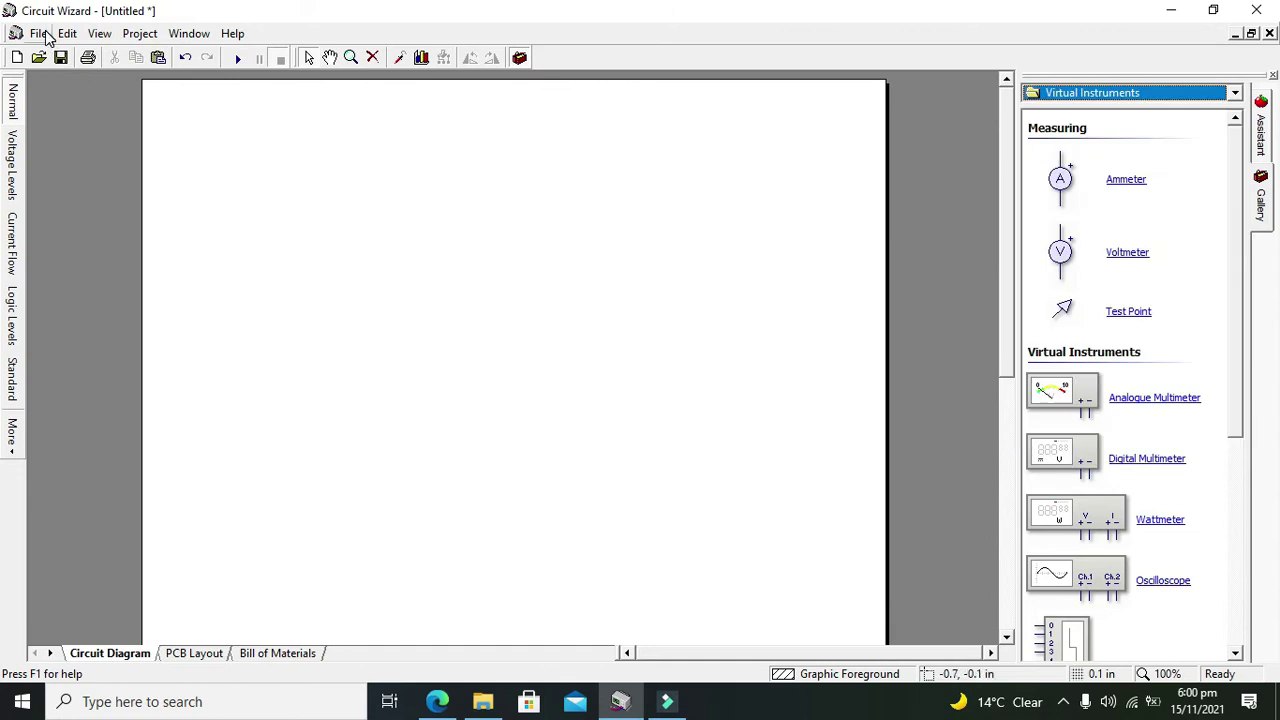
left_click(39, 33)
left_click(57, 56)
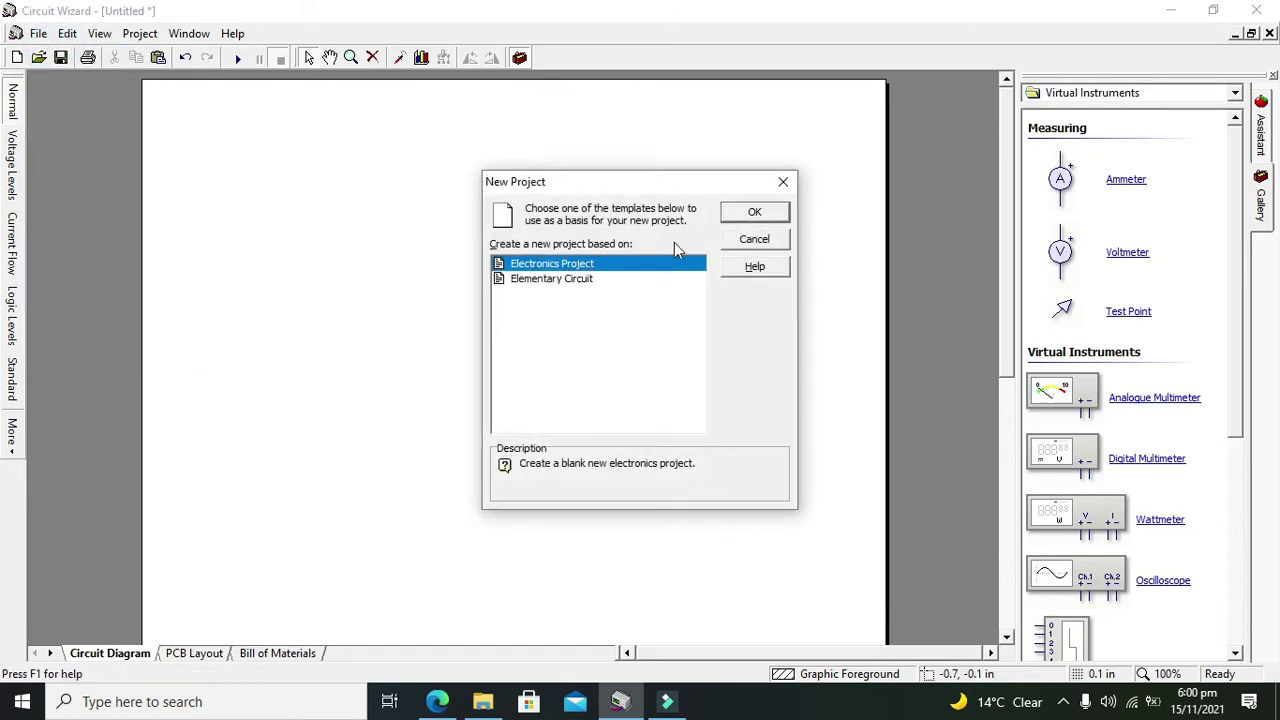
left_click(755, 215)
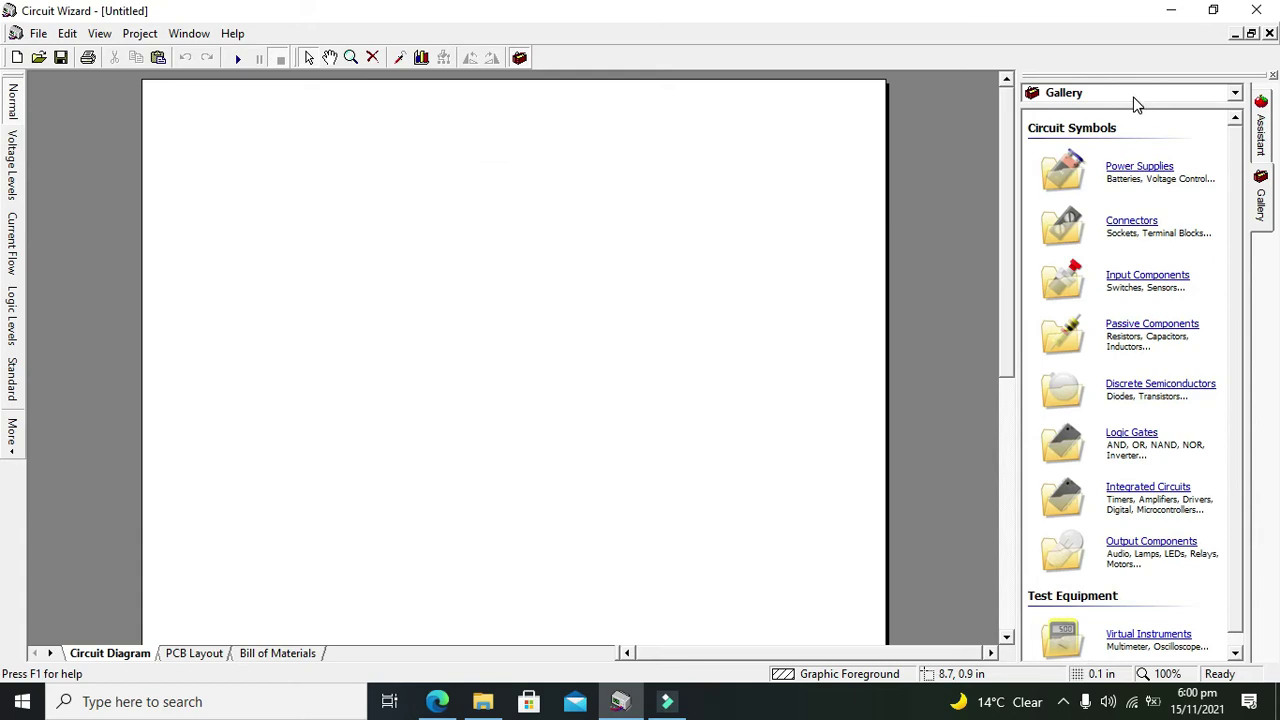
Place a 100µF electrolytic capacitor C1 near the page centre.
left_click(1133, 97)
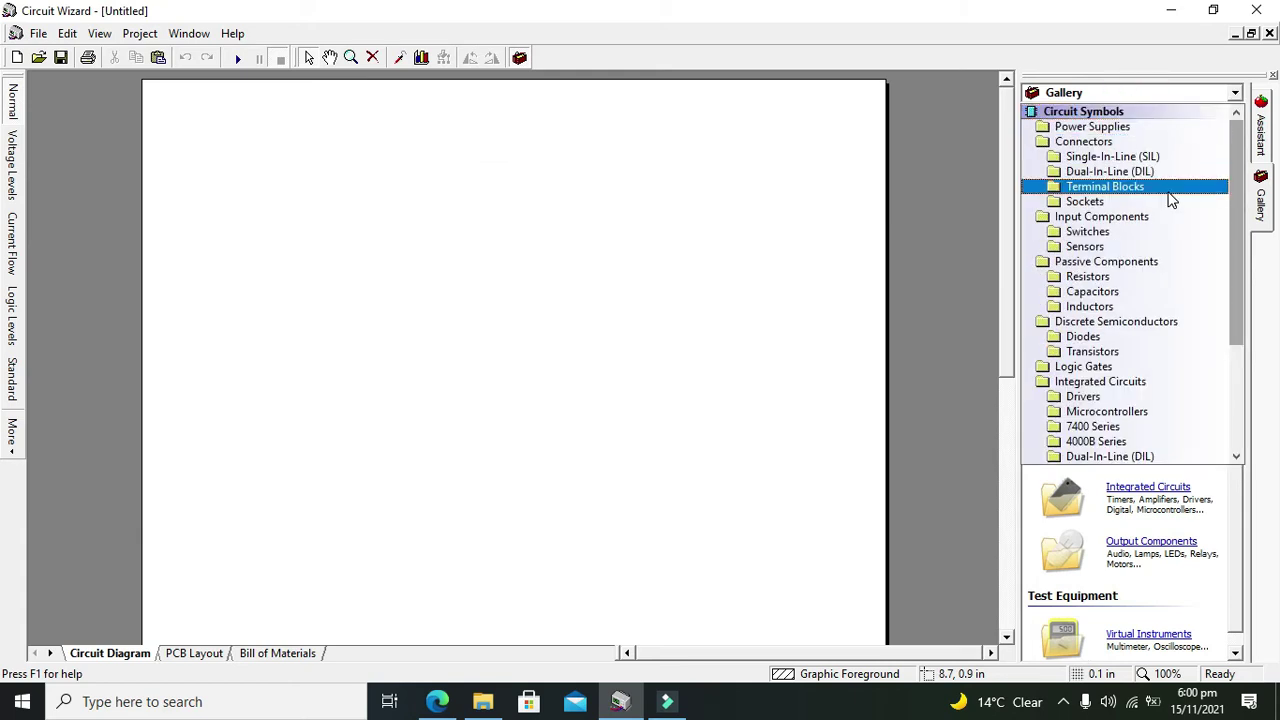
left_click(1105, 292)
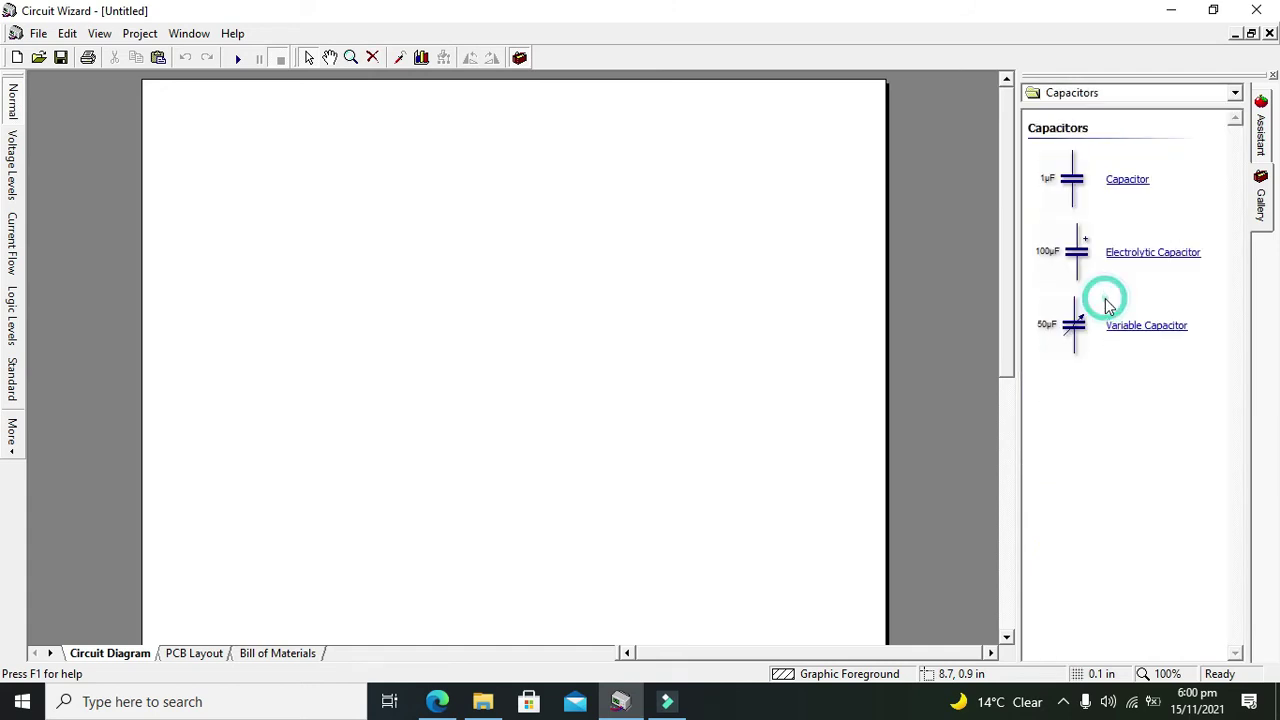
left_click_drag(1082, 260, 421, 390)
left_click(513, 385)
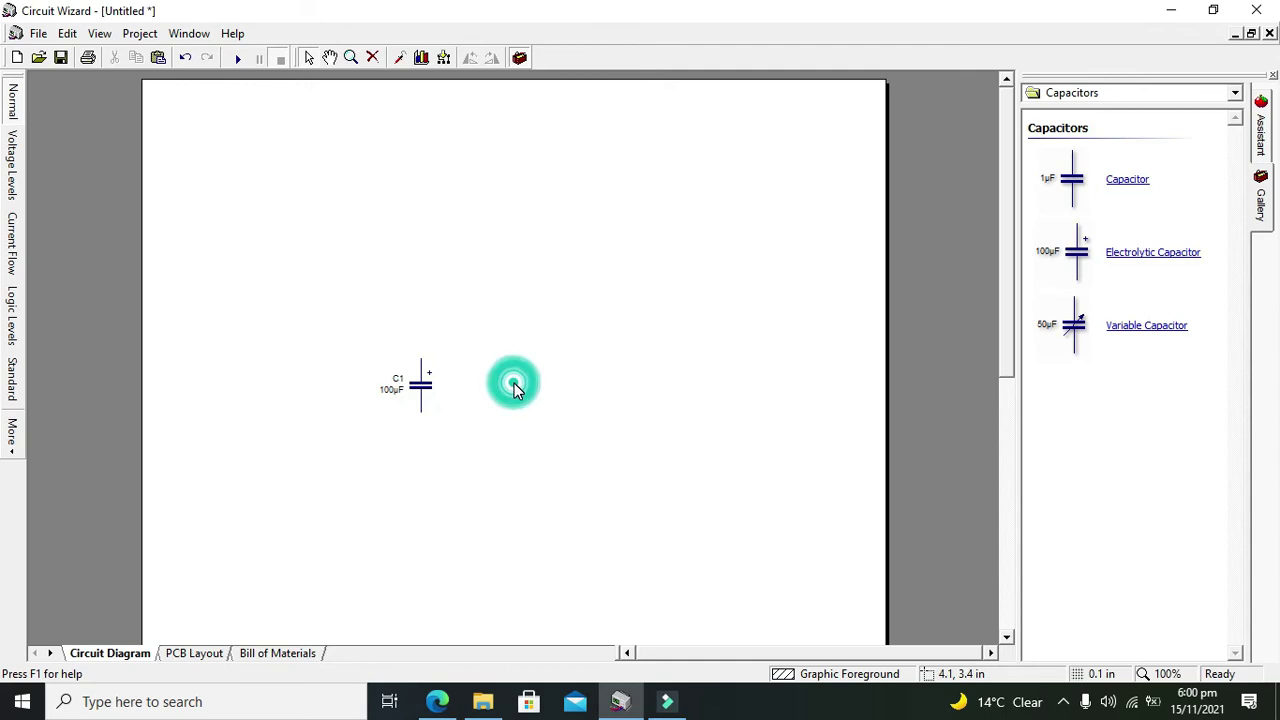
Add a 1K resistor R1 right of C1, nudging C1 slightly left.
left_click(1061, 94)
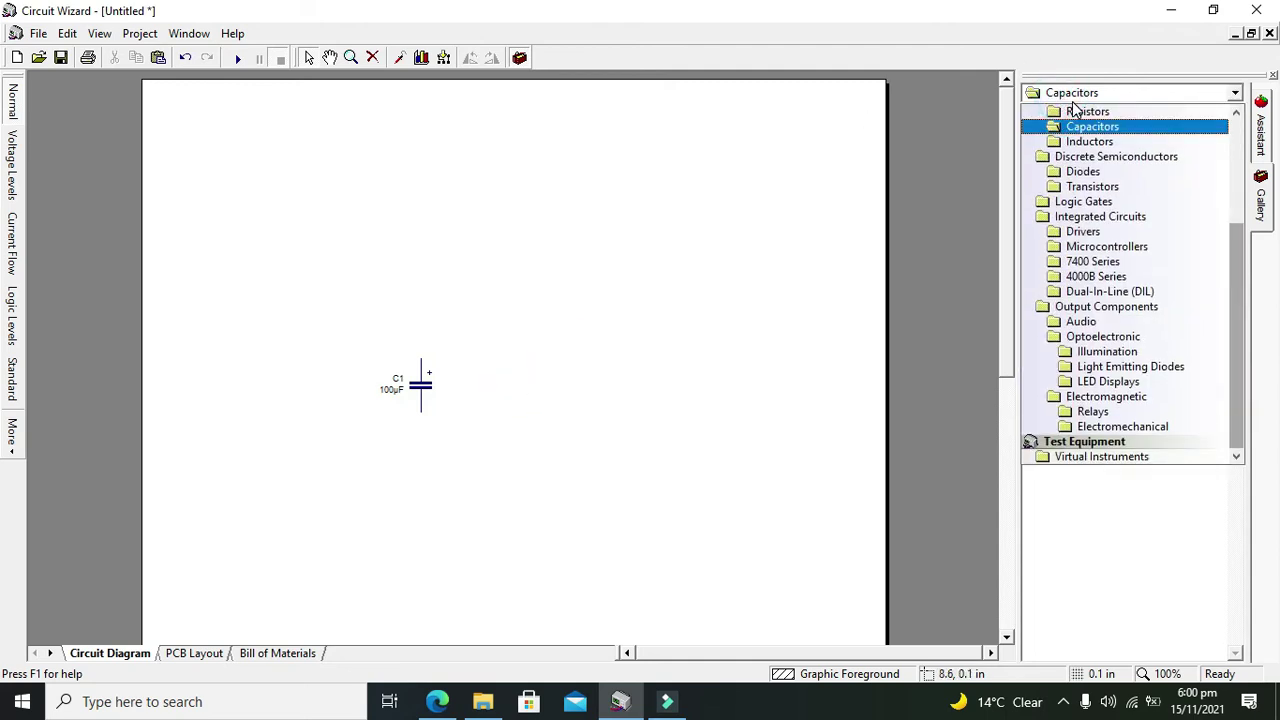
left_click(1080, 111)
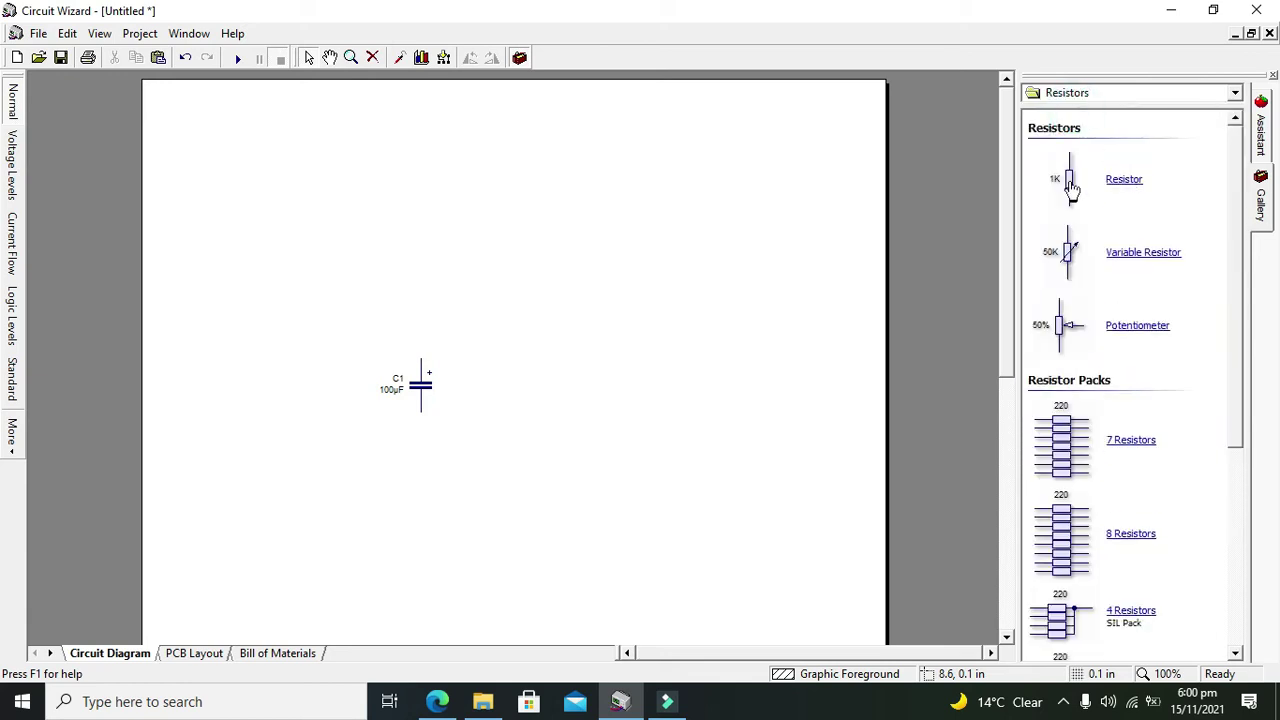
left_click_drag(1070, 180, 516, 381)
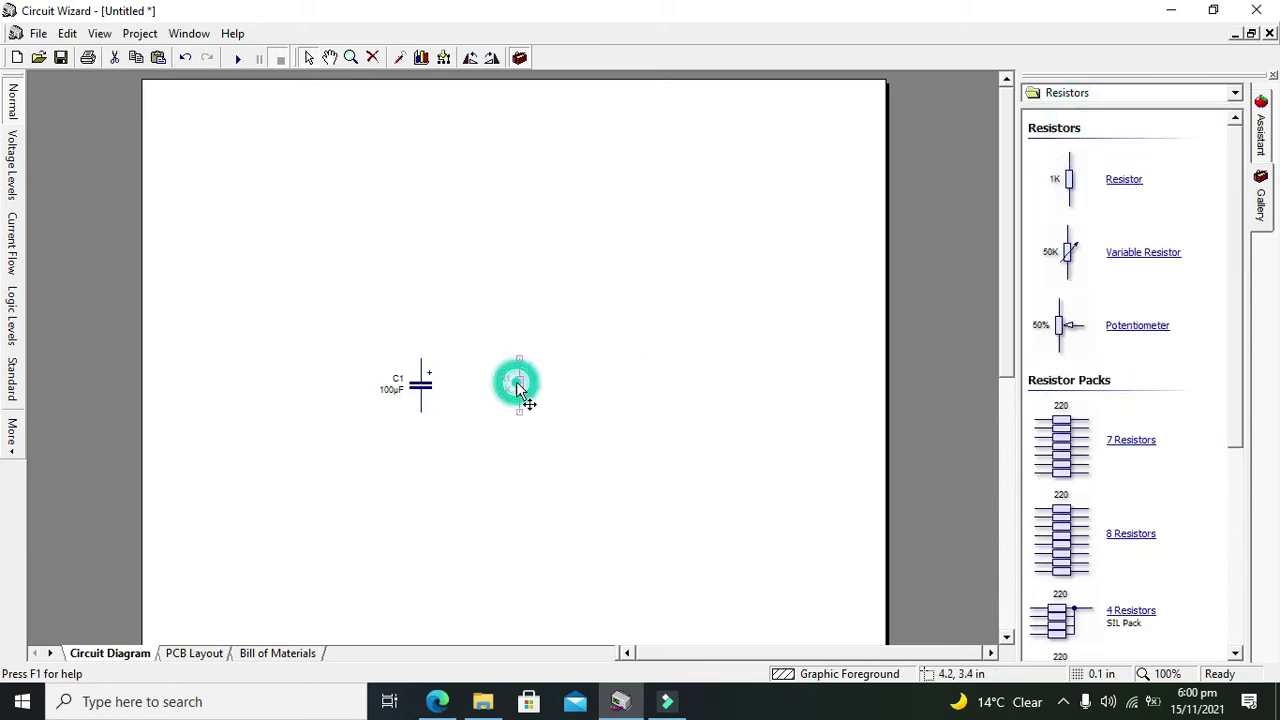
left_click(486, 386)
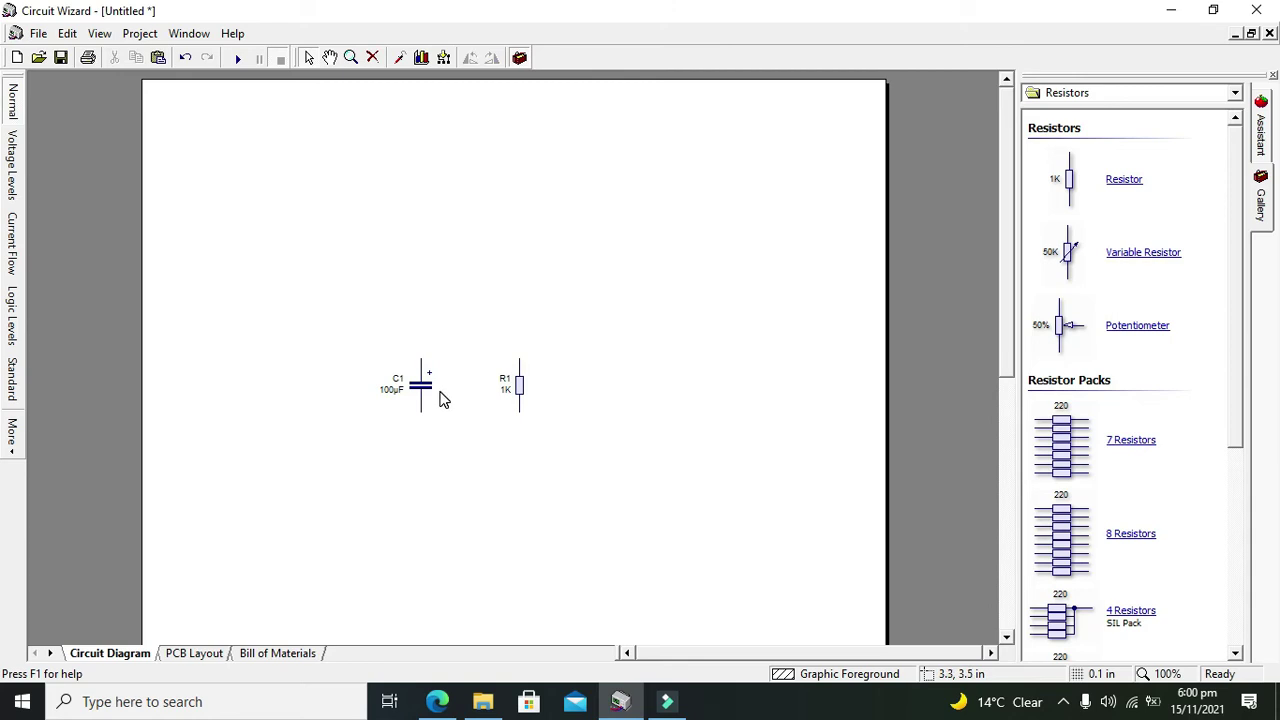
left_click(426, 394)
left_click_drag(427, 396, 418, 392)
left_click(440, 385)
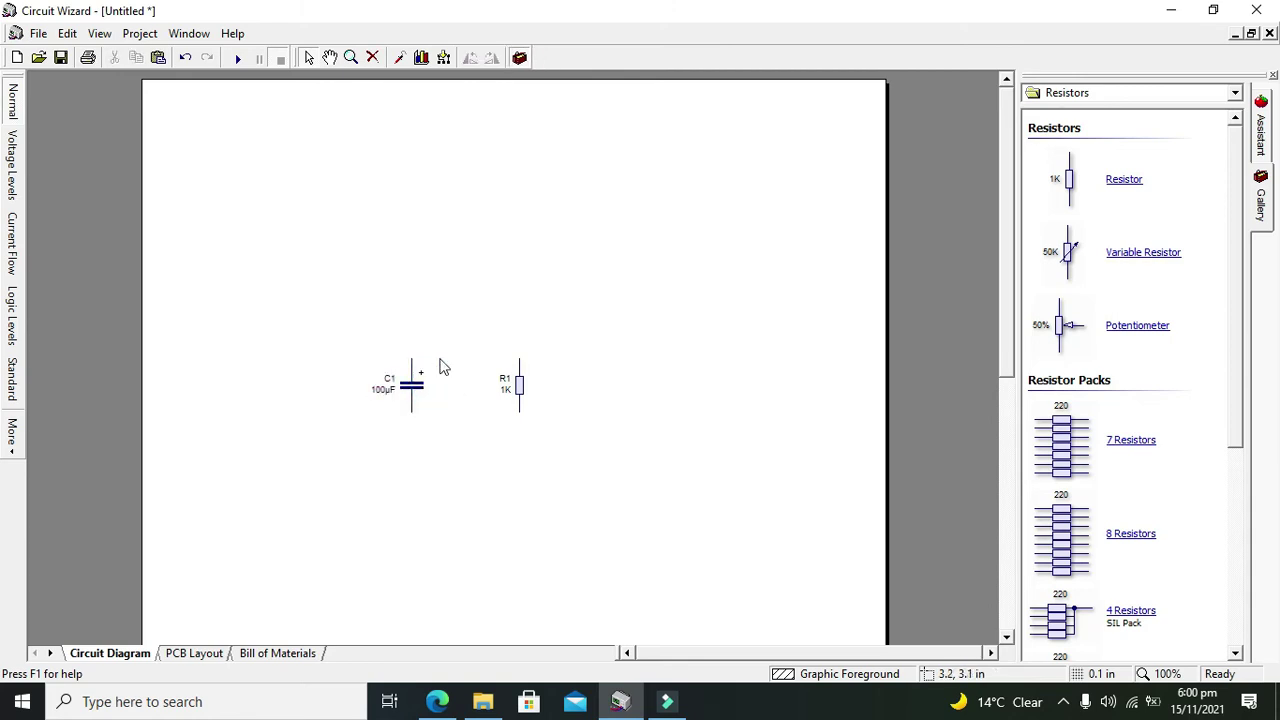
Place an SPST switch SW1 up and left of the capacitor.
left_click(1118, 92)
left_click(1233, 160)
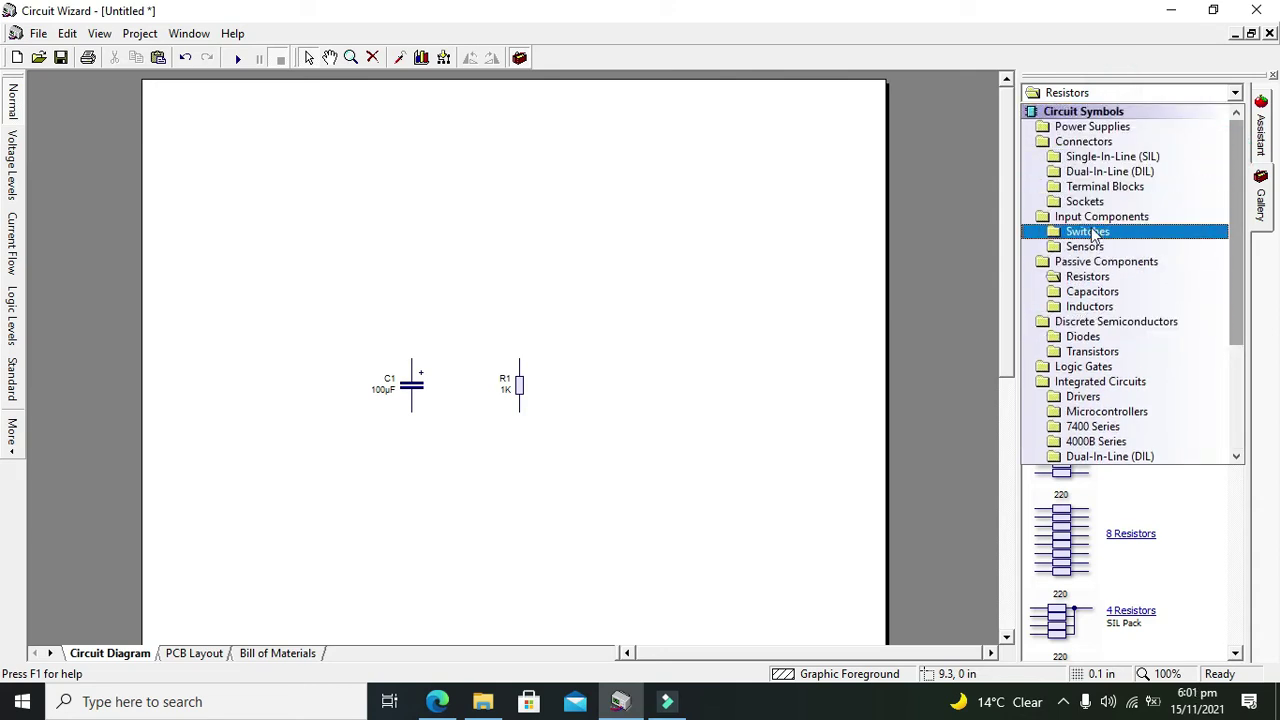
left_click(1090, 232)
left_click_drag(1062, 288, 306, 340)
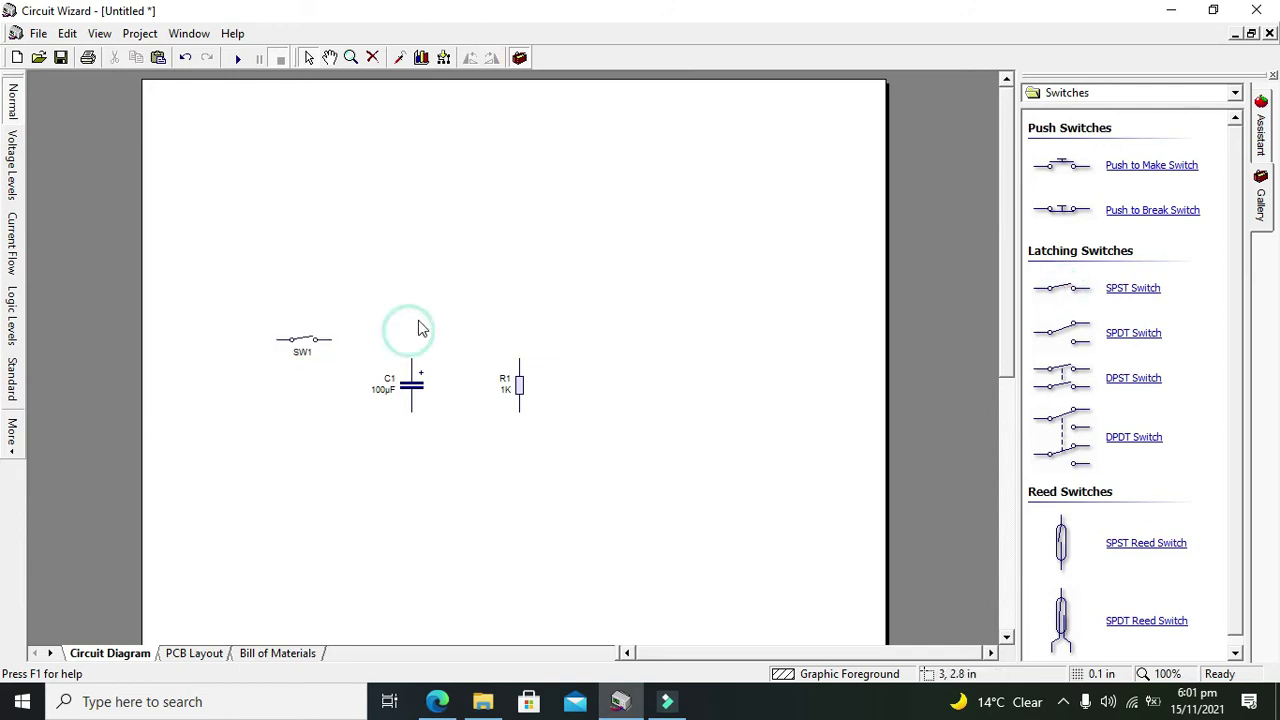
Place a ground symbol below R1 and a 9V battery B1 below C1.
left_click(1145, 90)
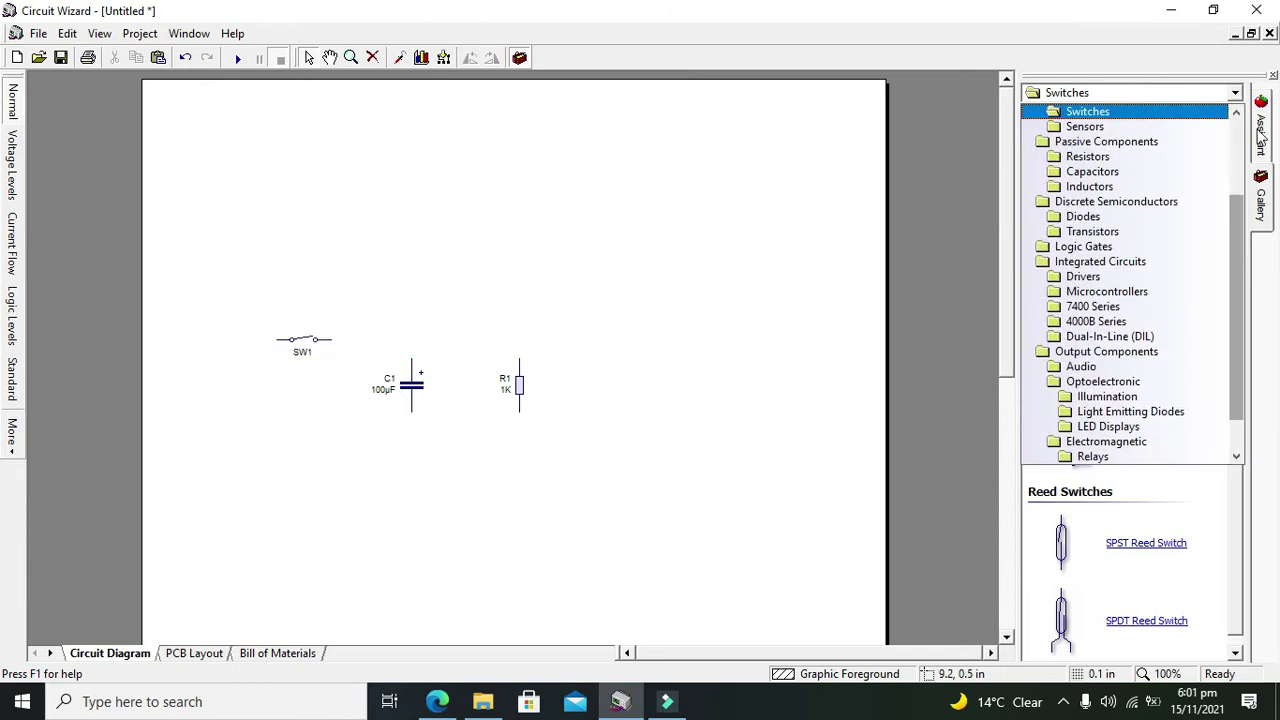
scroll(1246, 110, "up", 5)
left_click(1148, 128)
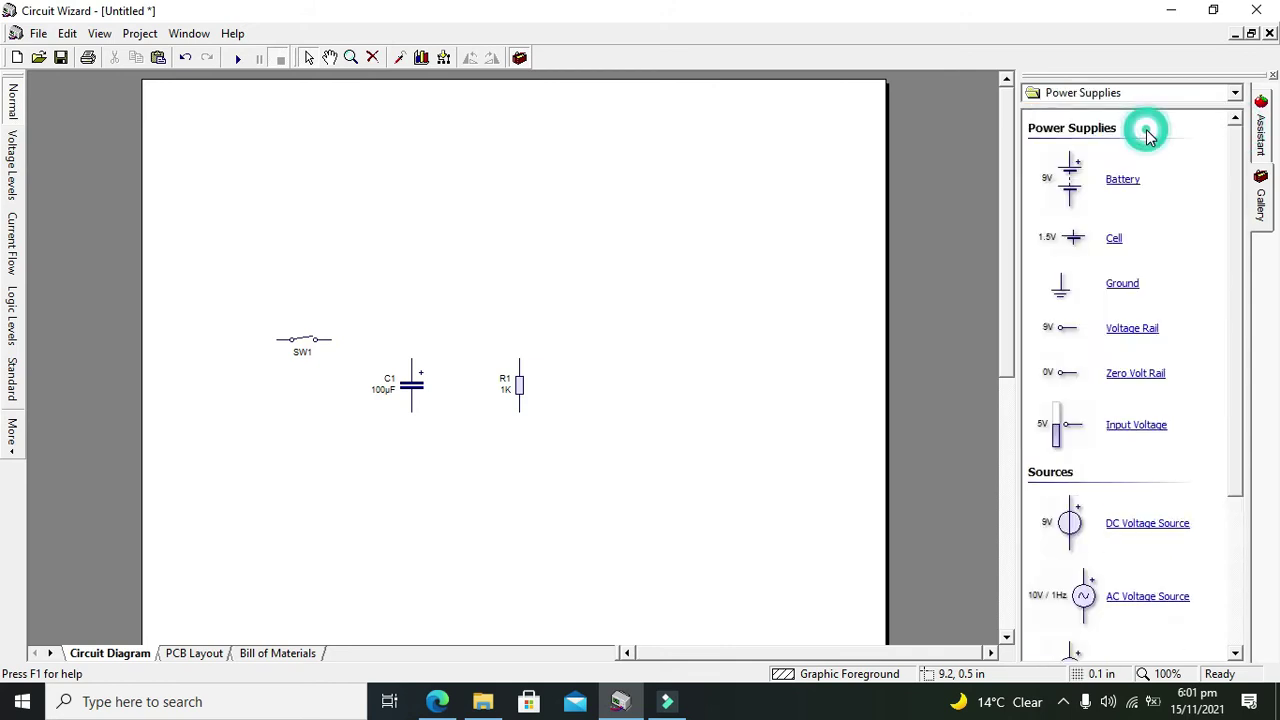
left_click_drag(1060, 291, 507, 576)
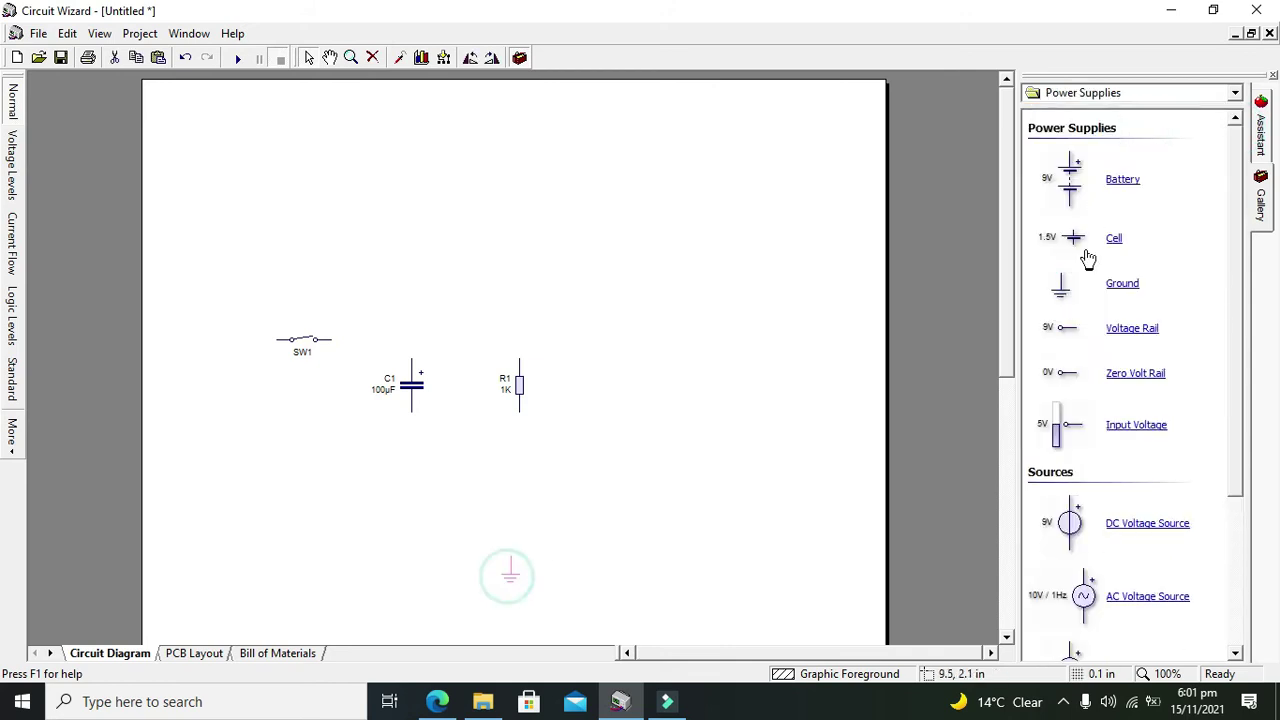
double_click(1110, 92)
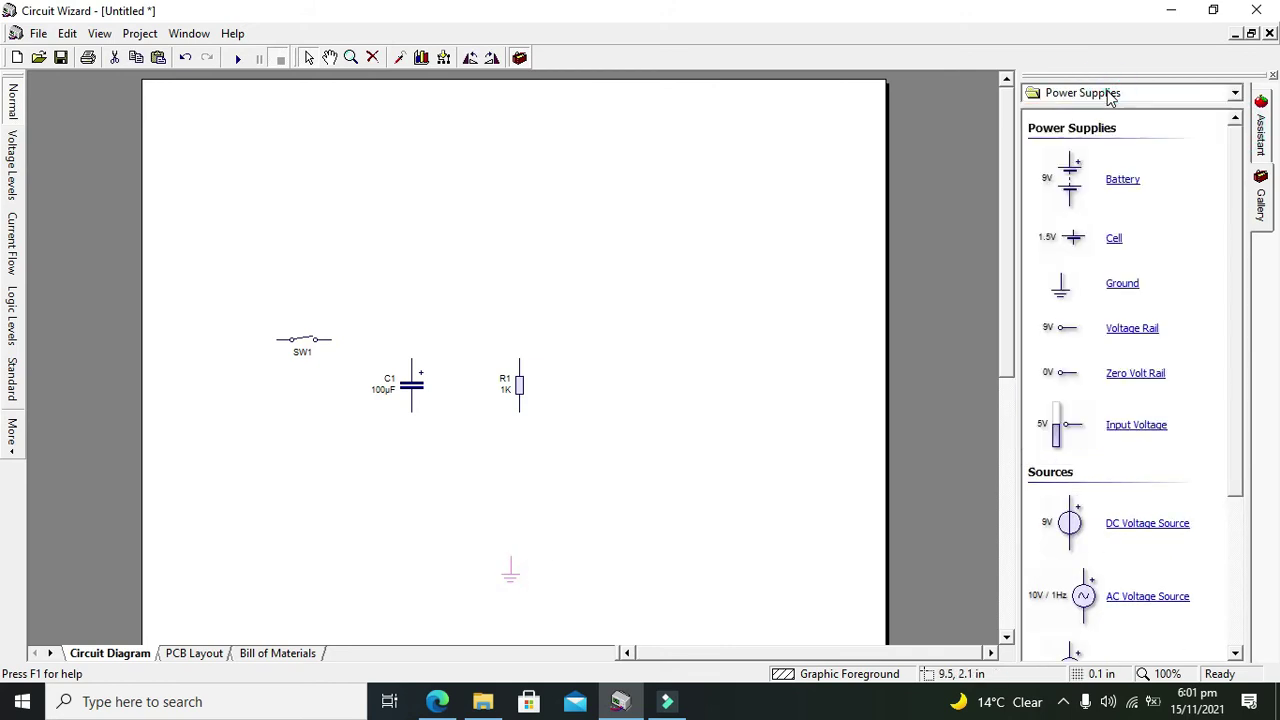
left_click_drag(1070, 178, 381, 514)
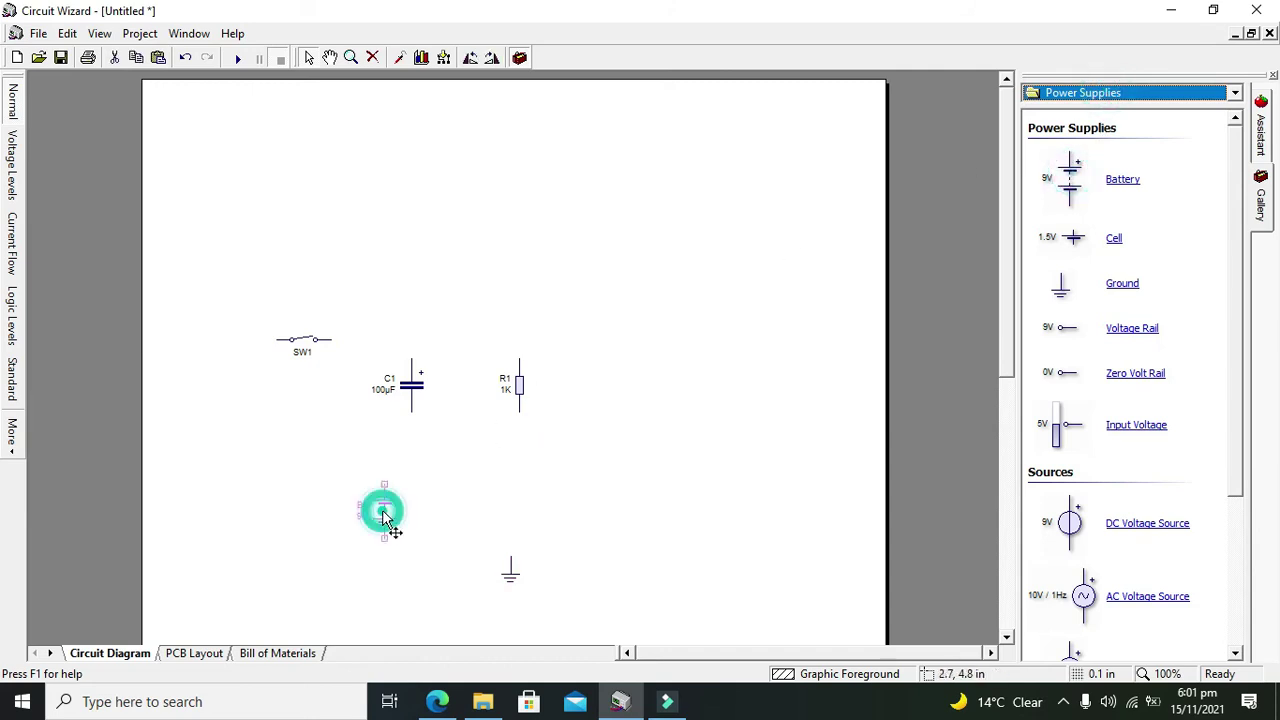
left_click(560, 451)
Place a 4069B inverter IC1a to the right of R1.
left_click(1119, 93)
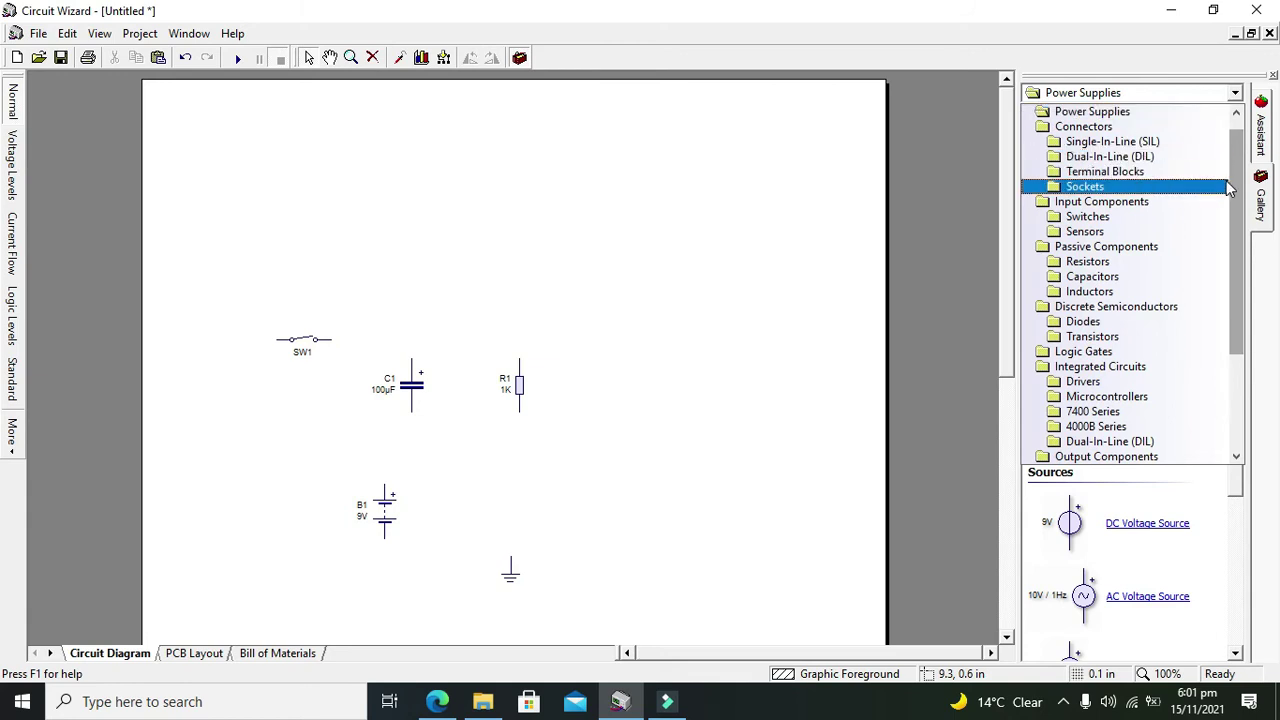
left_click_drag(1236, 188, 1236, 174)
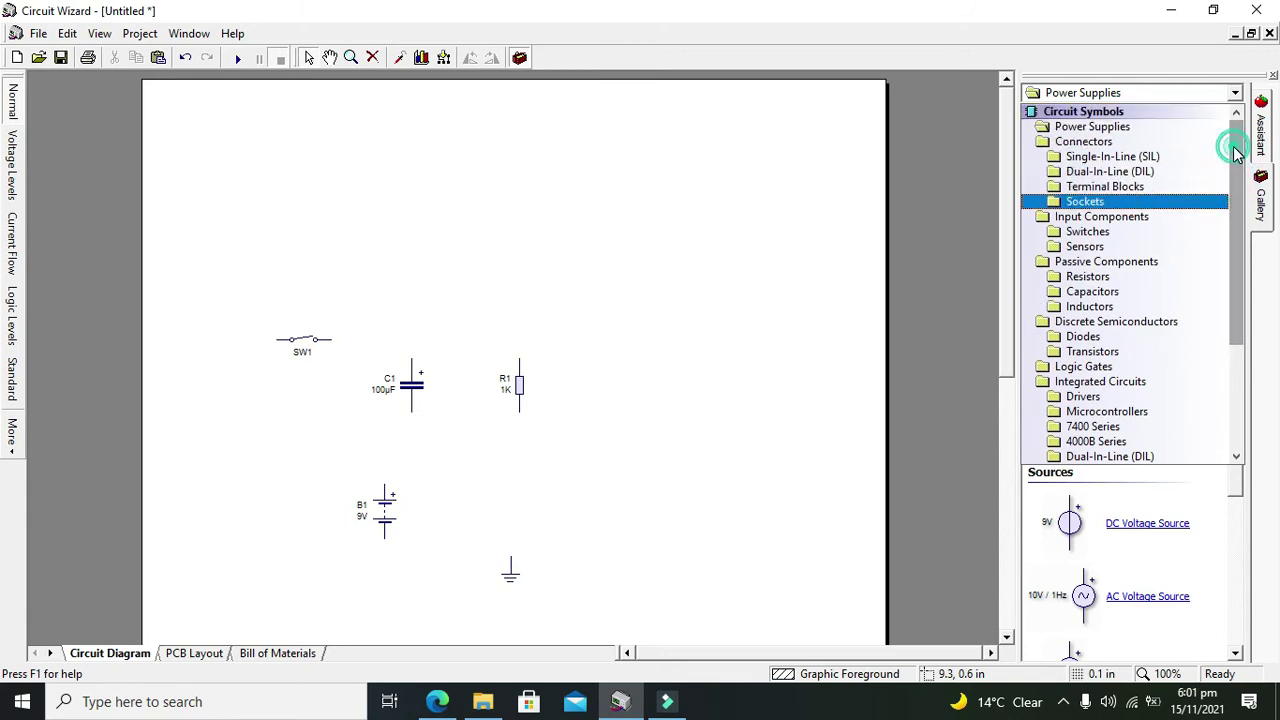
left_click_drag(1236, 153, 1236, 172)
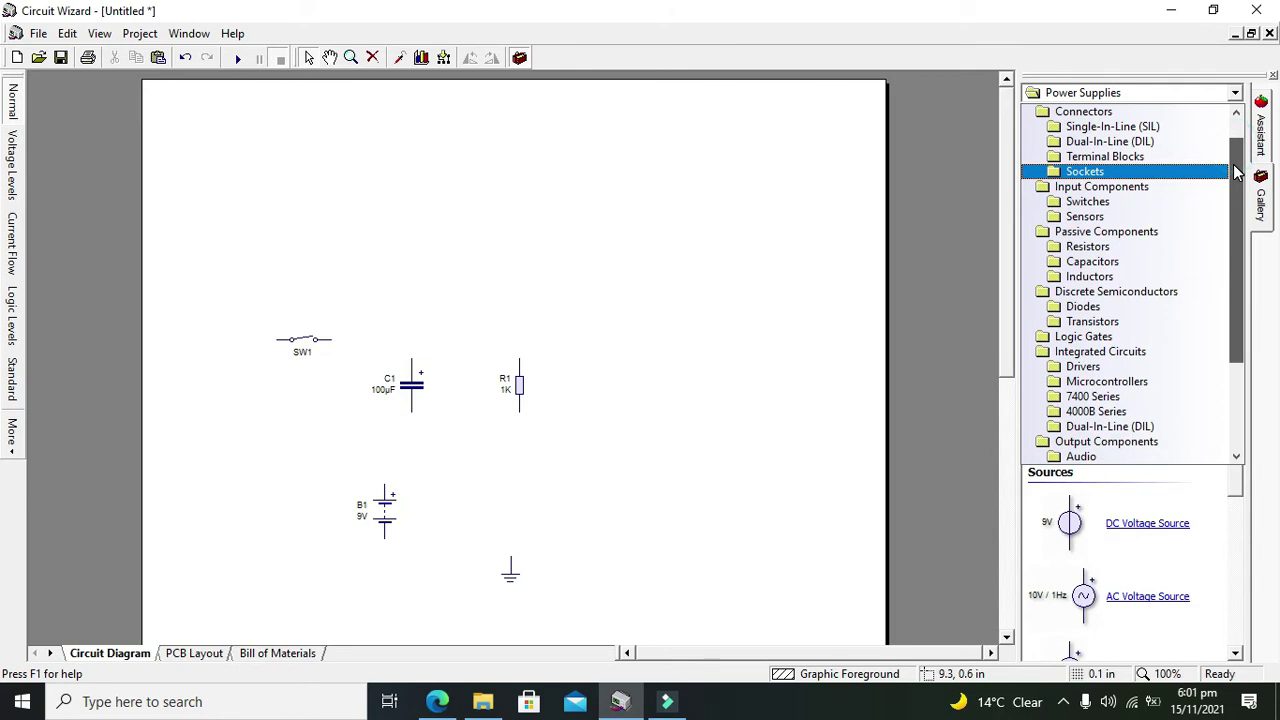
left_click(1118, 337)
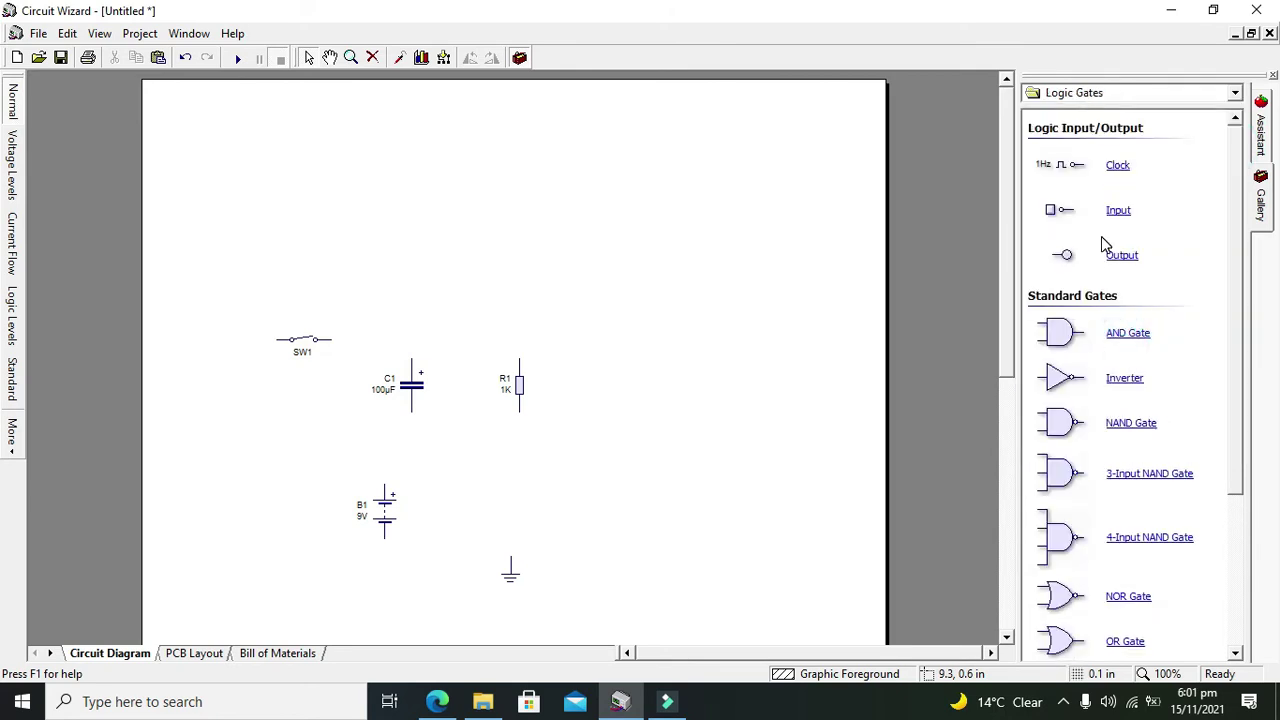
left_click_drag(1068, 356, 626, 331)
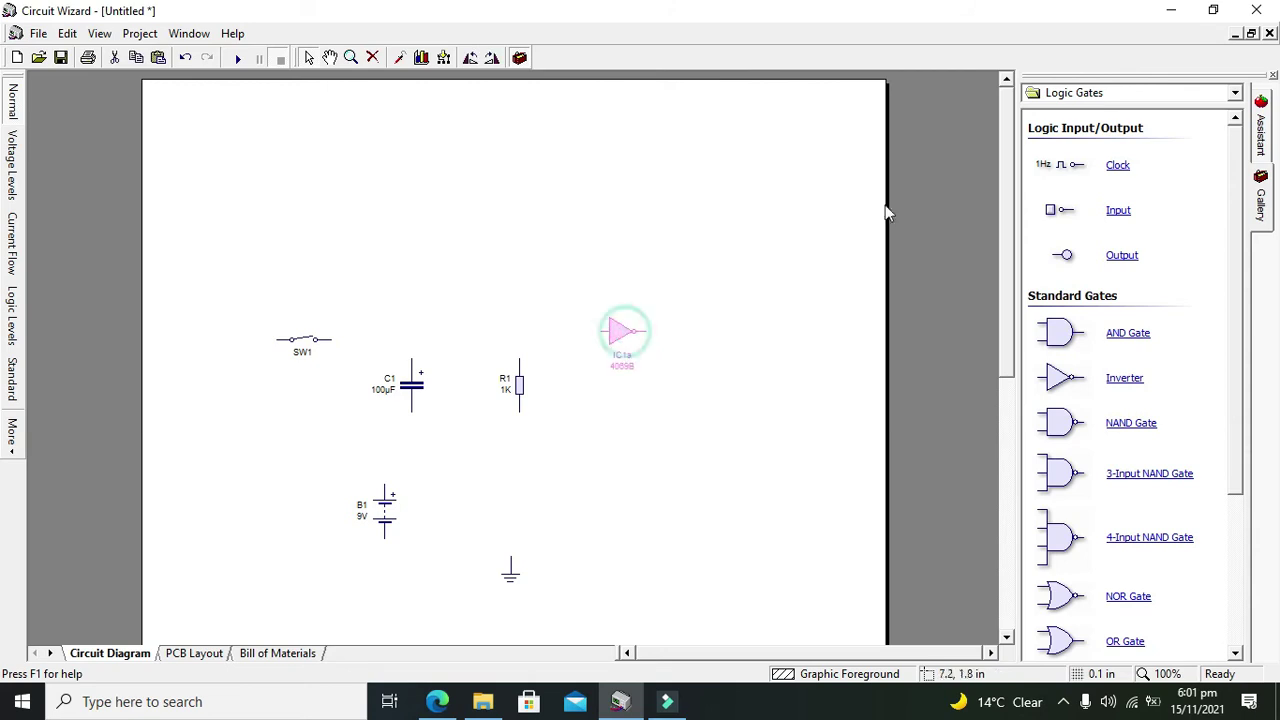
Place LED D1 to the right of the inverter and begin a wire from its top pin.
left_click(1146, 95)
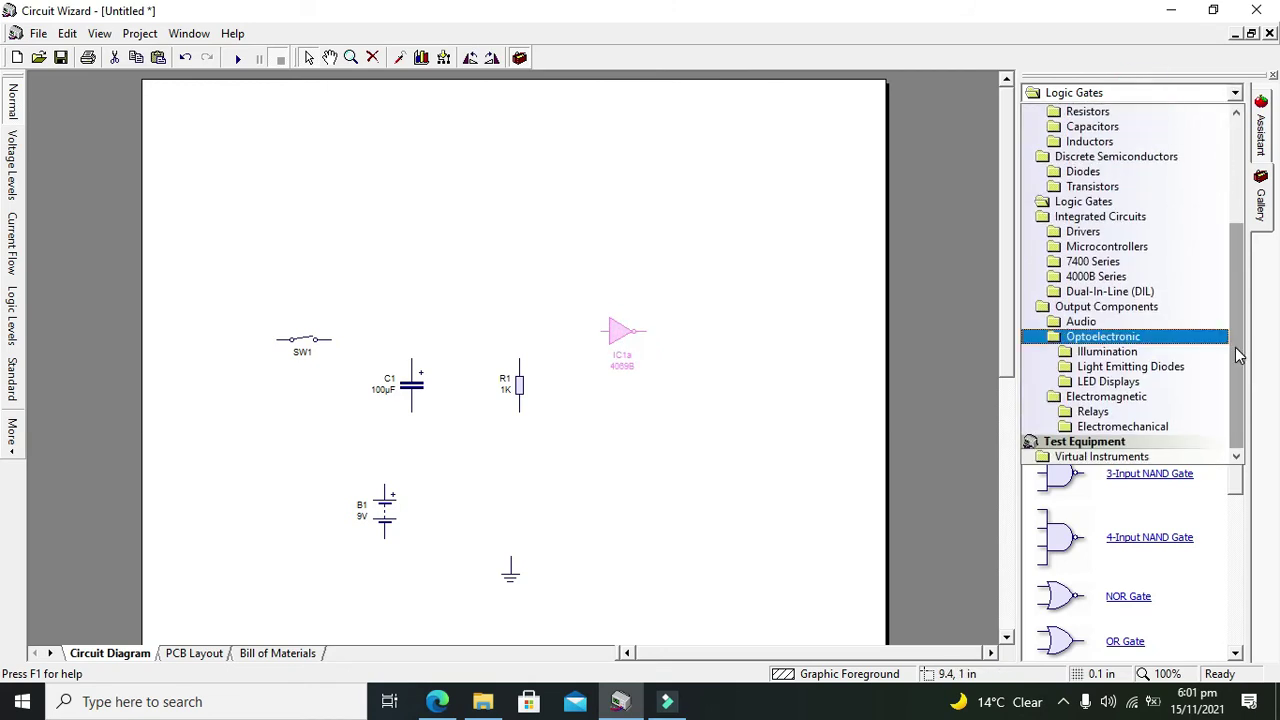
left_click(1100, 382)
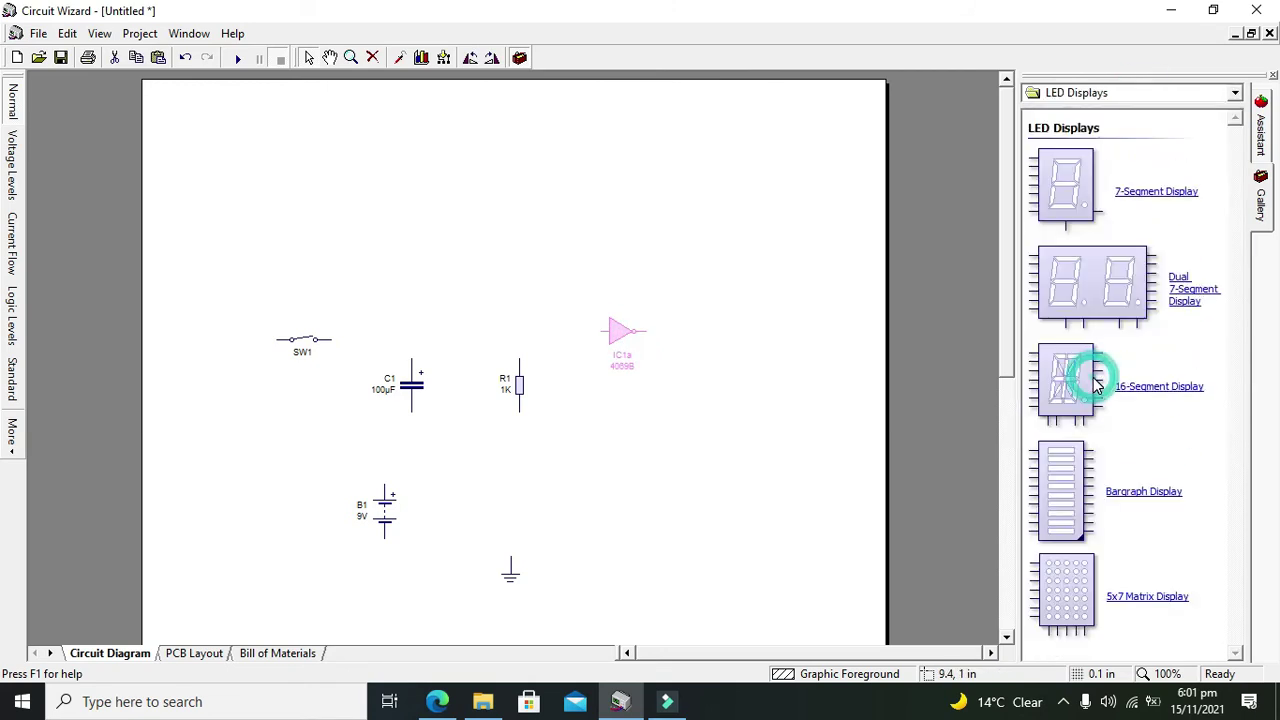
left_click(1082, 93)
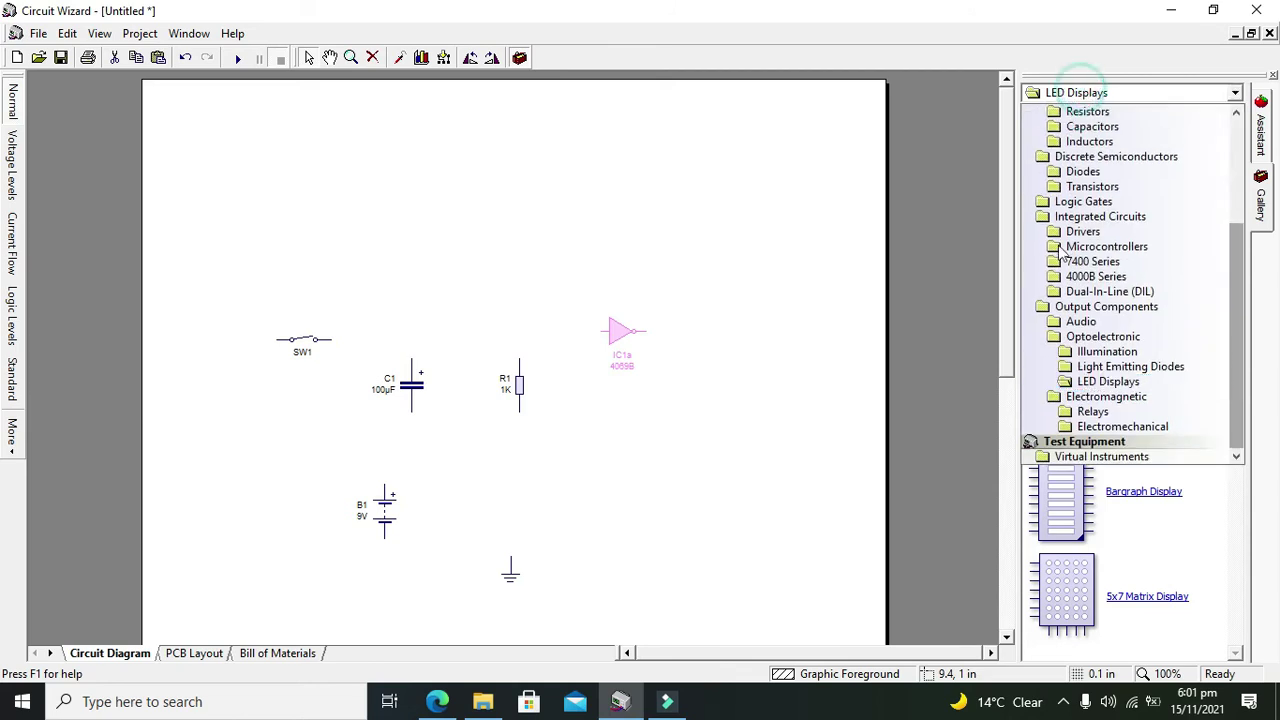
left_click(1103, 364)
left_click_drag(1063, 191, 717, 394)
left_click(725, 323)
left_click(716, 367)
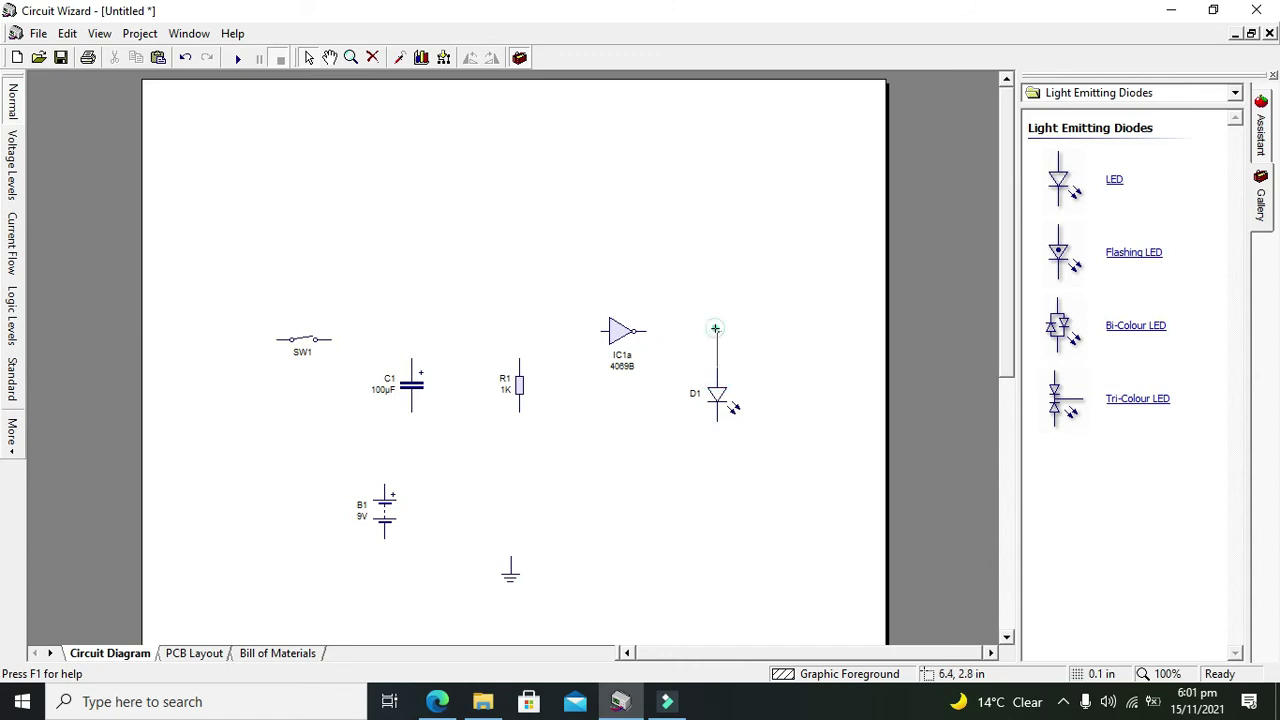
Connect the LED to the inverter output and wire C1 to R1 at top and bottom.
left_click(646, 331)
left_click(411, 357)
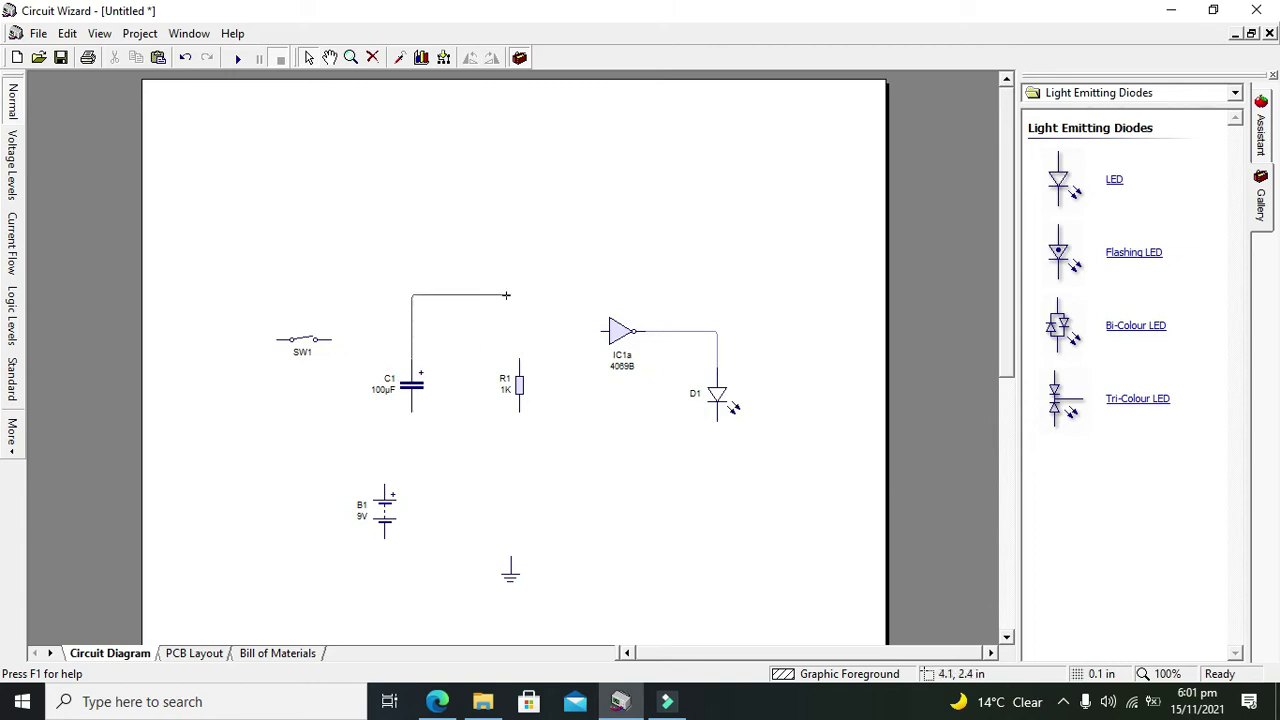
left_click(519, 359)
left_click(517, 413)
left_click(517, 458)
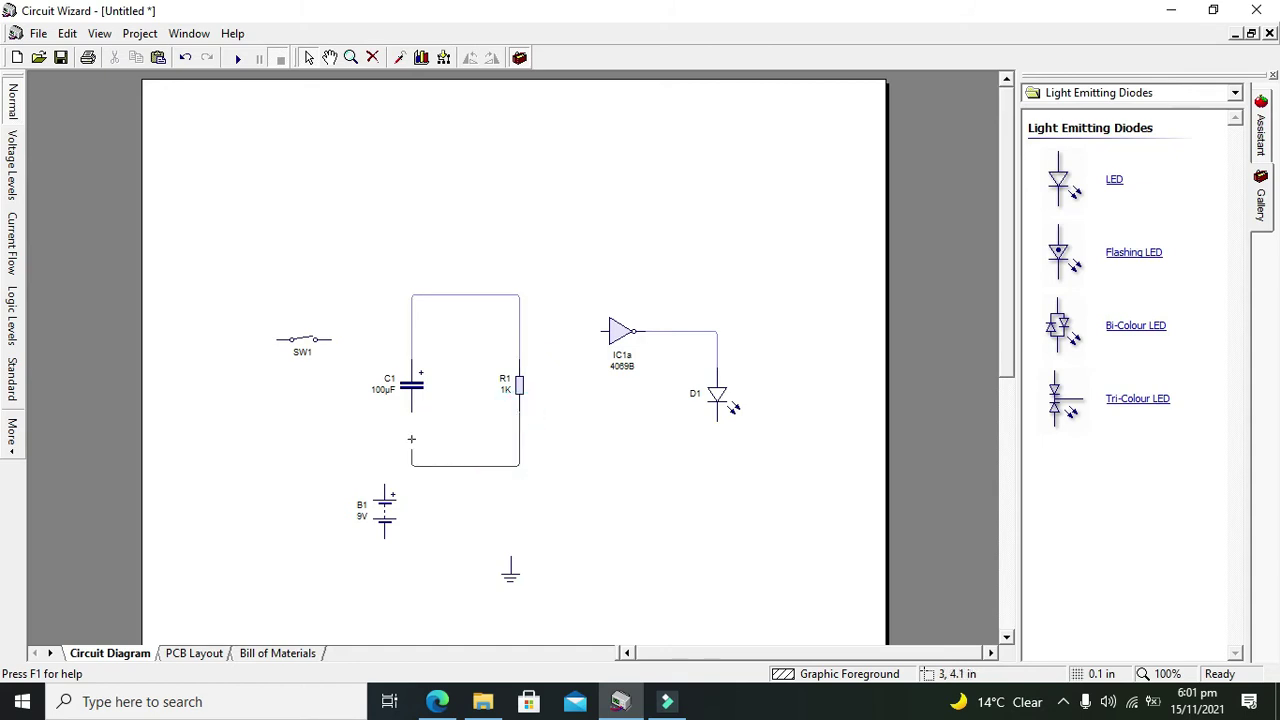
left_click(411, 413)
Move SW1 and B1 into place, wiring the battery through SW1 to C1's top wire.
left_click_drag(250, 318, 366, 379)
left_click_drag(300, 345, 325, 303)
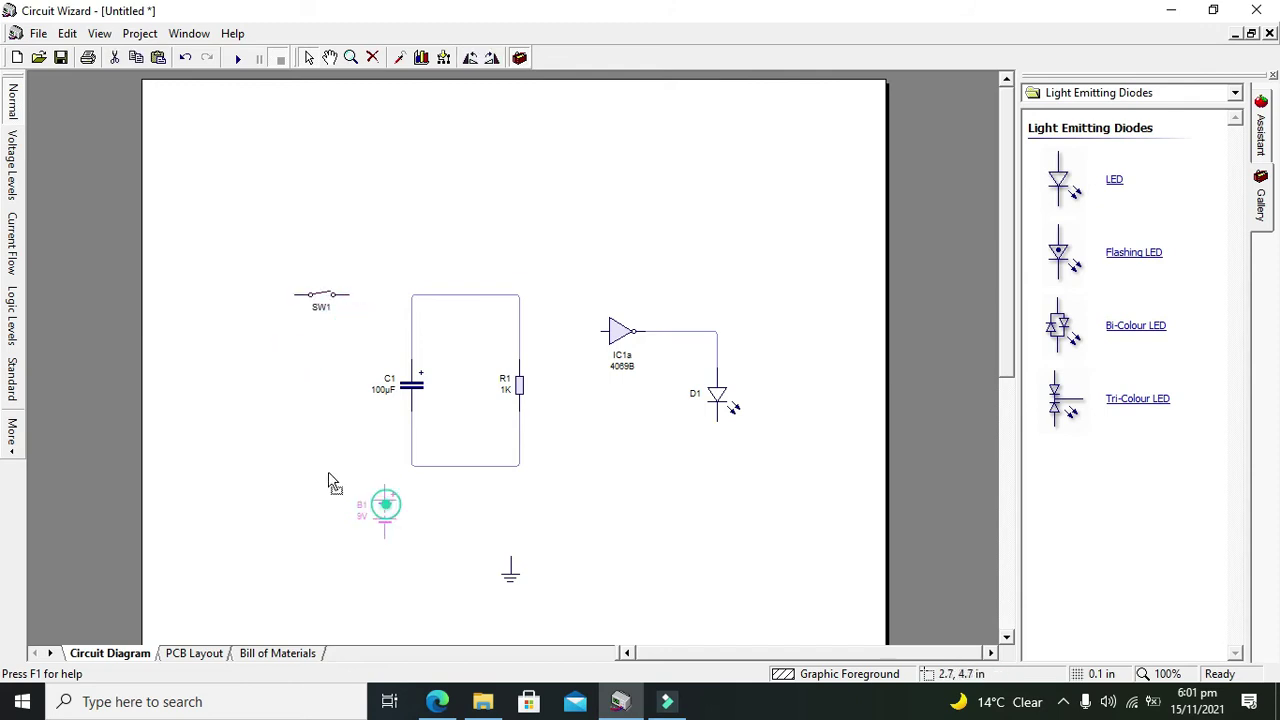
left_click_drag(393, 516, 256, 370)
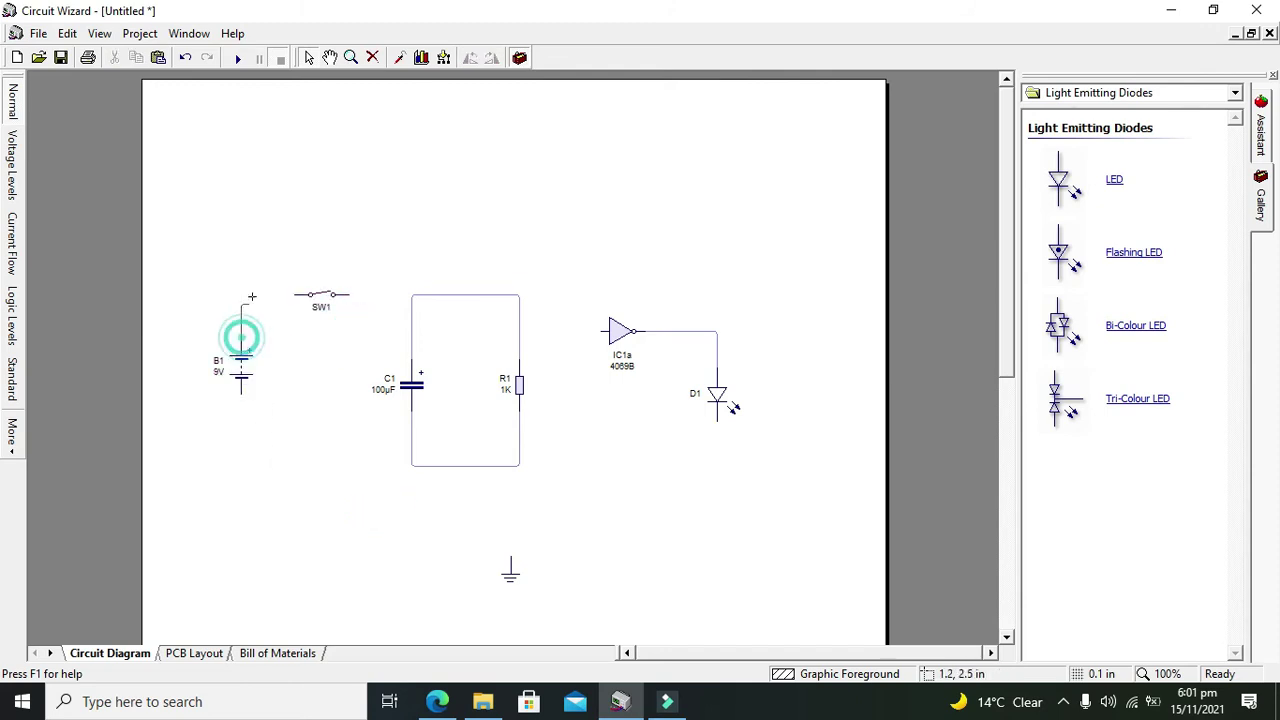
left_click(242, 340)
right_click(298, 296)
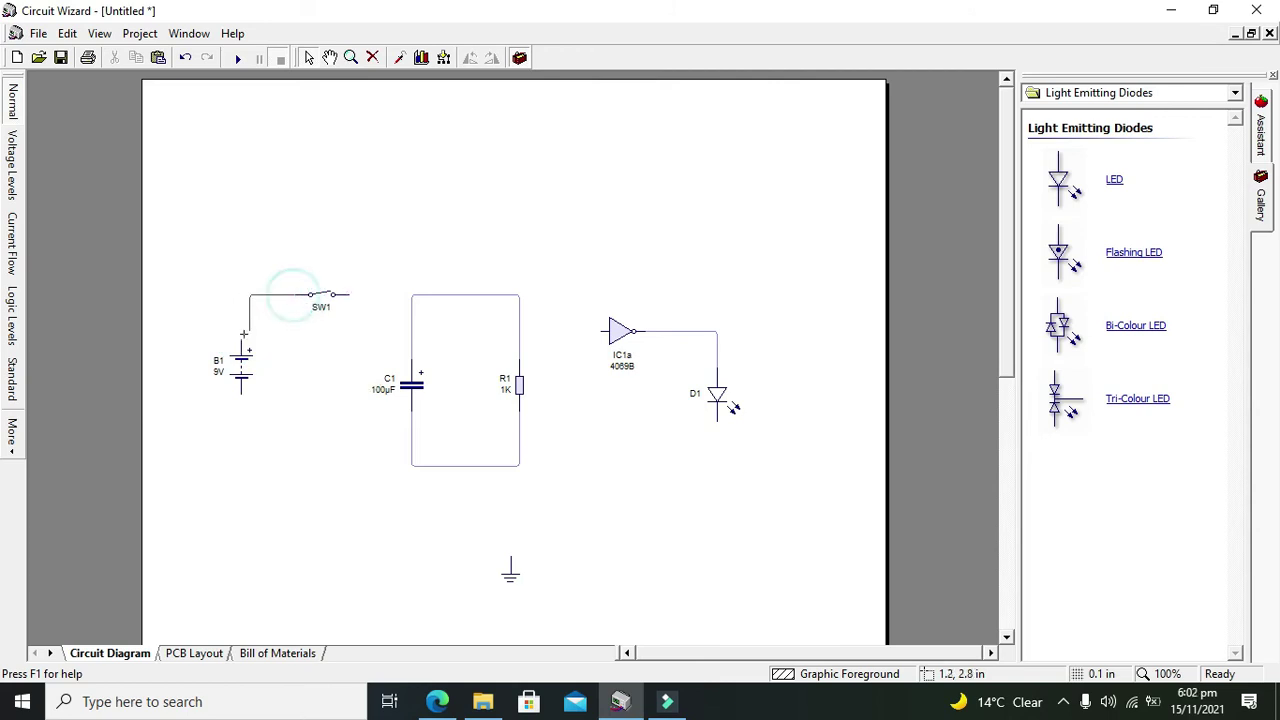
left_click(239, 337)
left_click(349, 295)
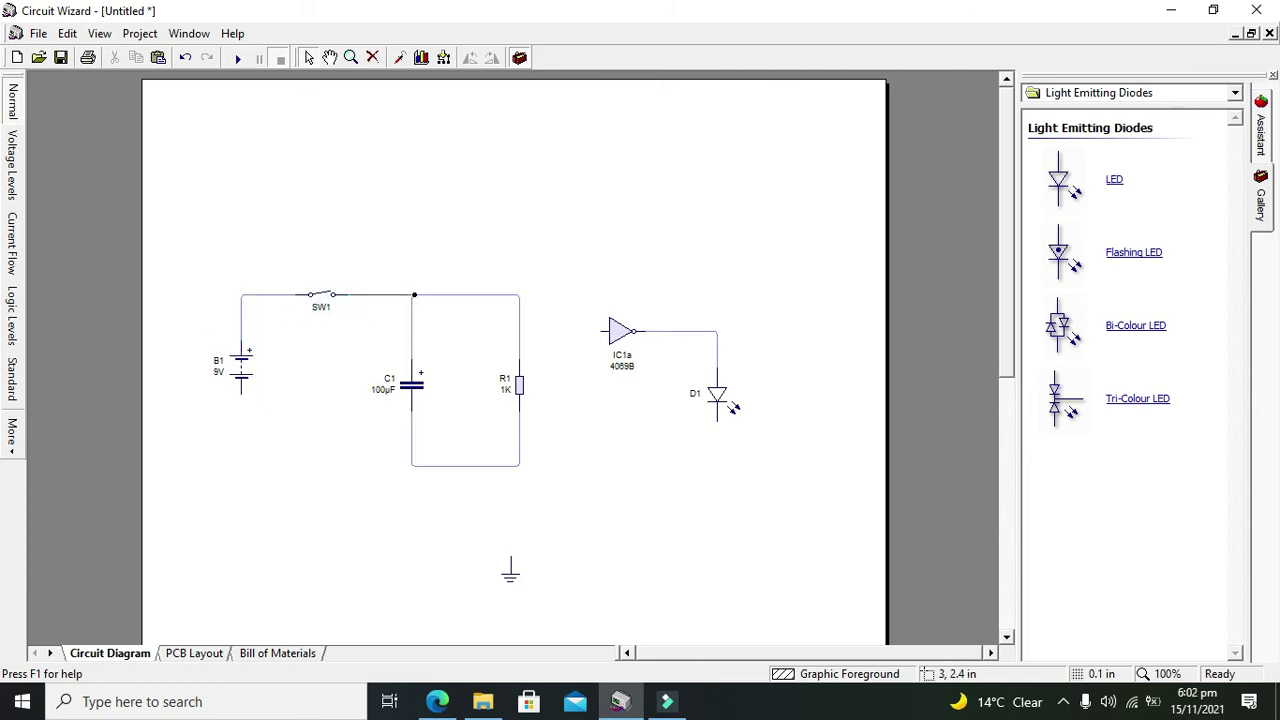
left_click(411, 295)
Wire the battery and ground to the bottom wire, and the inverter input and D1 to R1.
mouse_move(241, 390)
left_mouse_down()
mouse_move(356, 488)
mouse_move(413, 467)
left_mouse_up()
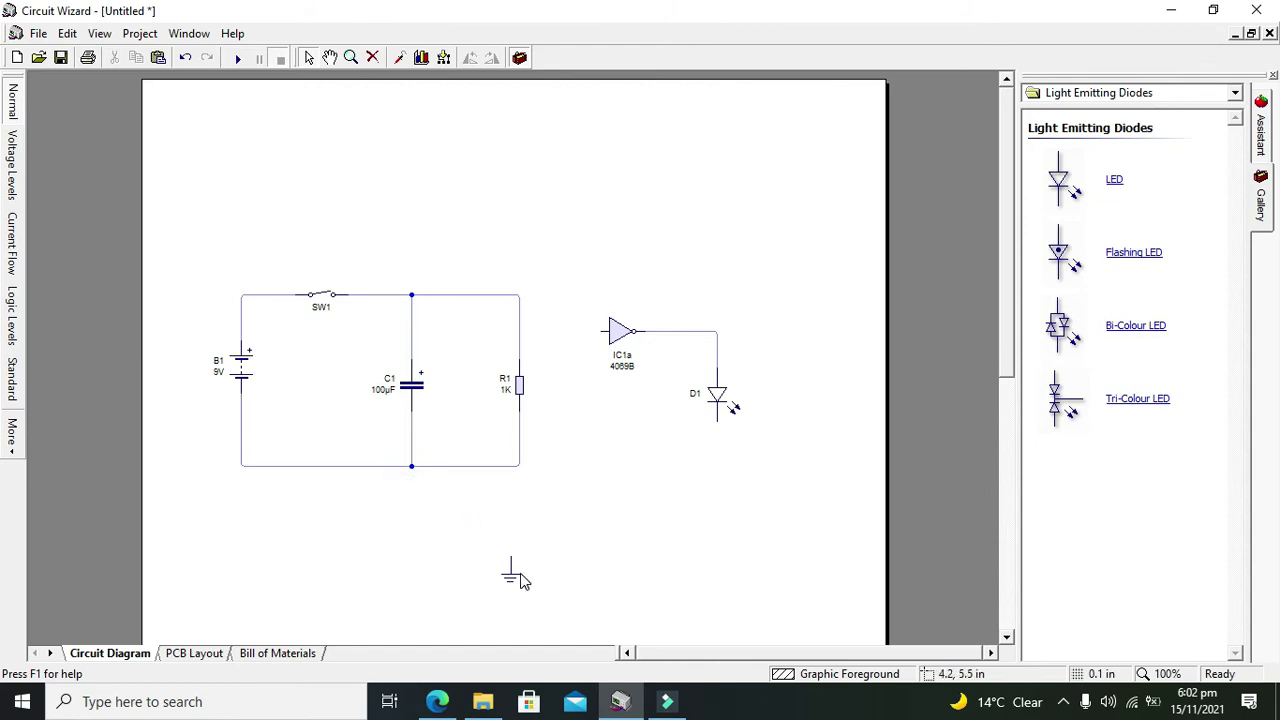
left_click_drag(510, 570, 366, 466)
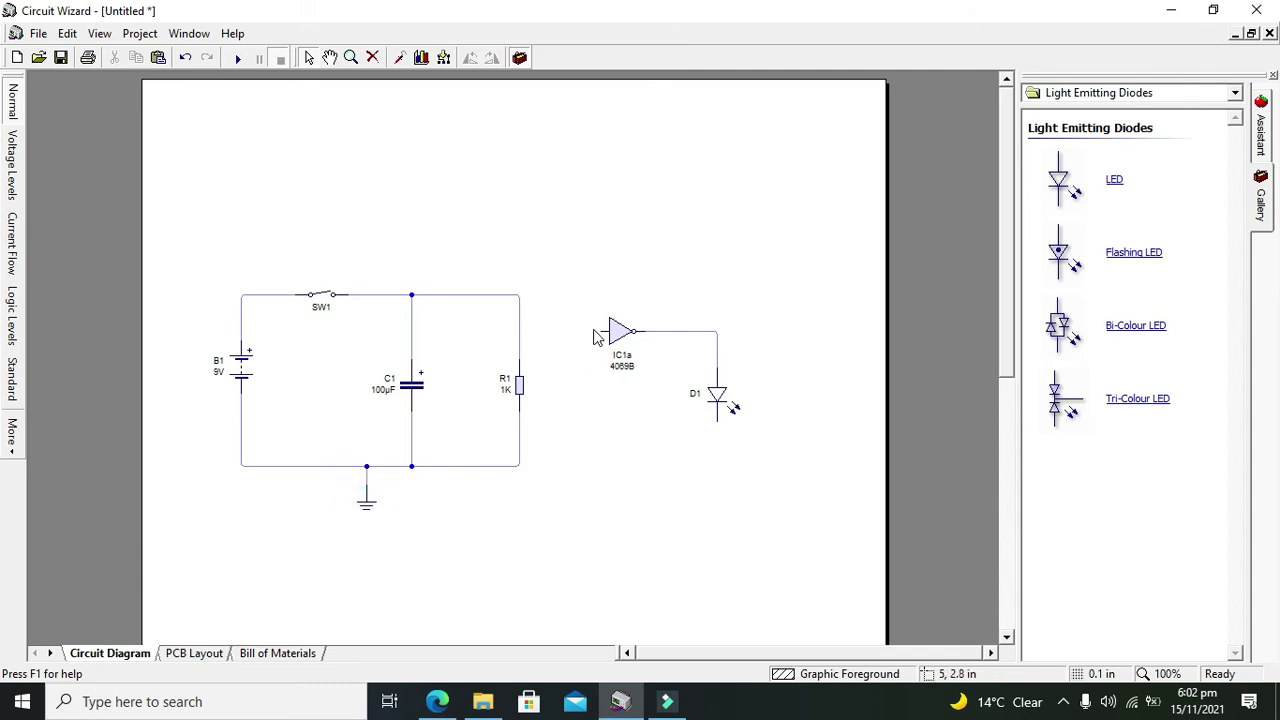
left_click_drag(598, 330, 519, 332)
left_click(718, 420)
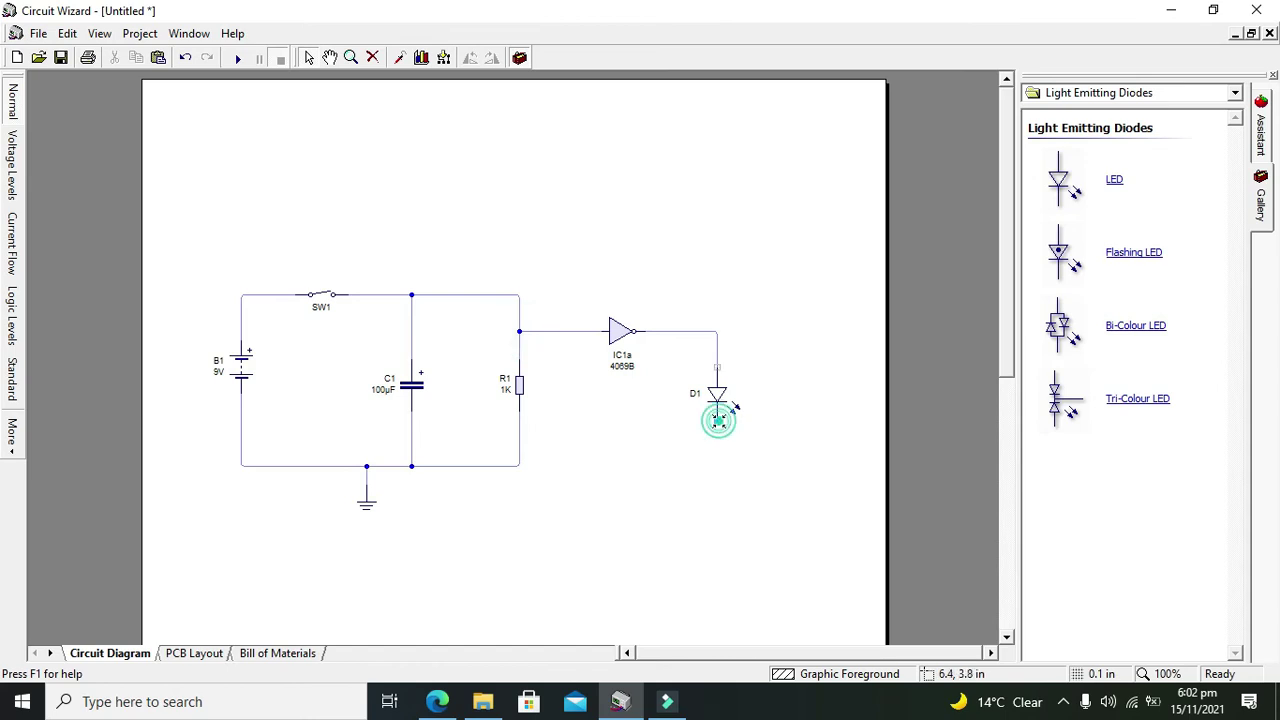
left_click_drag(718, 420, 519, 448)
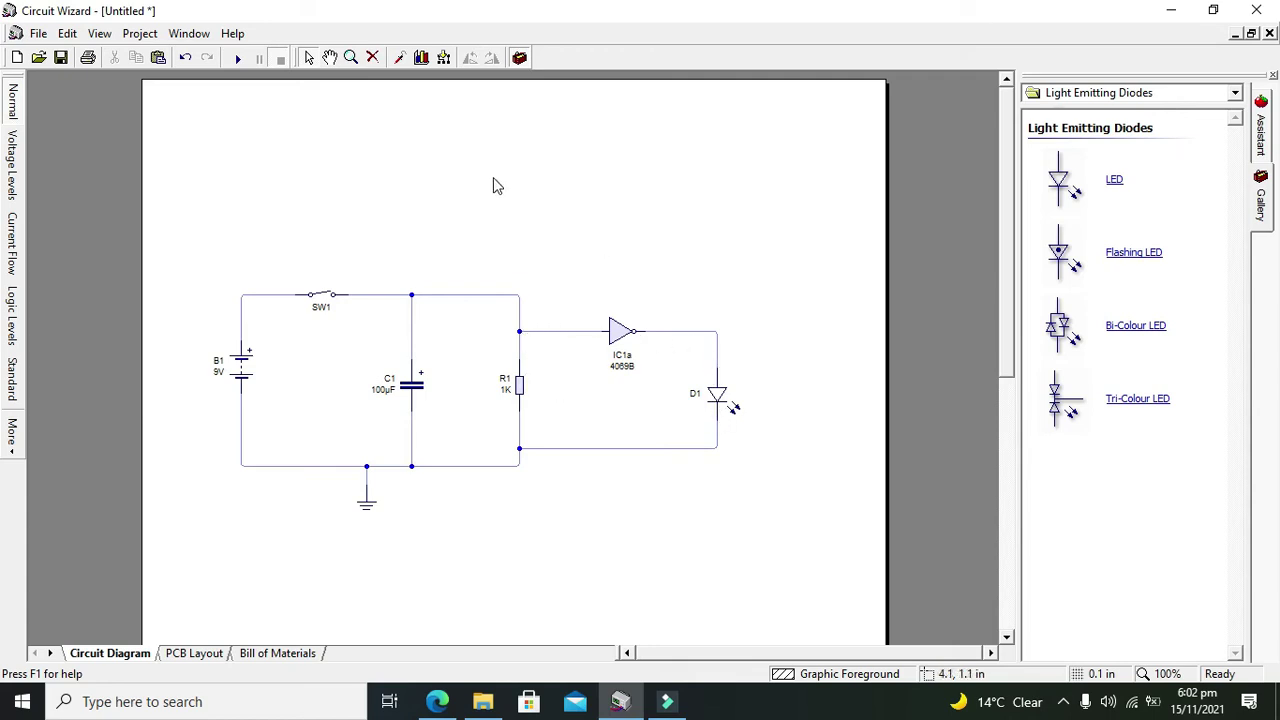
left_click(238, 61)
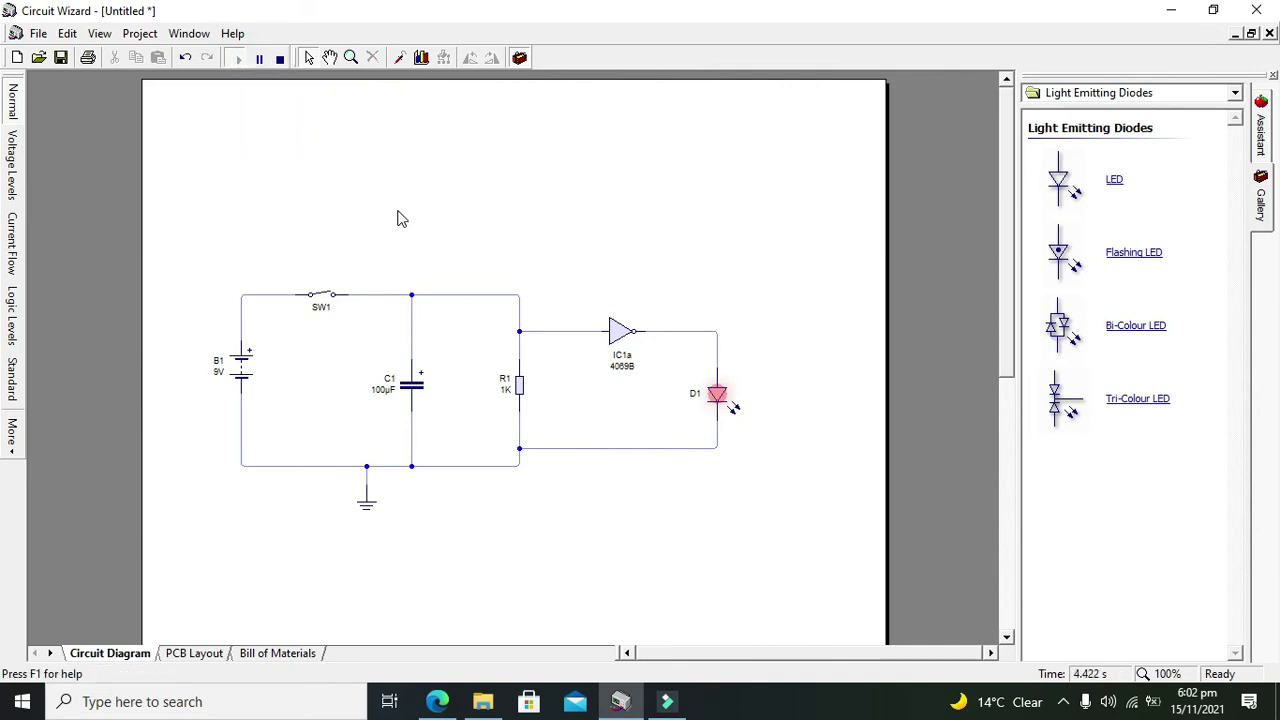
left_click(325, 299)
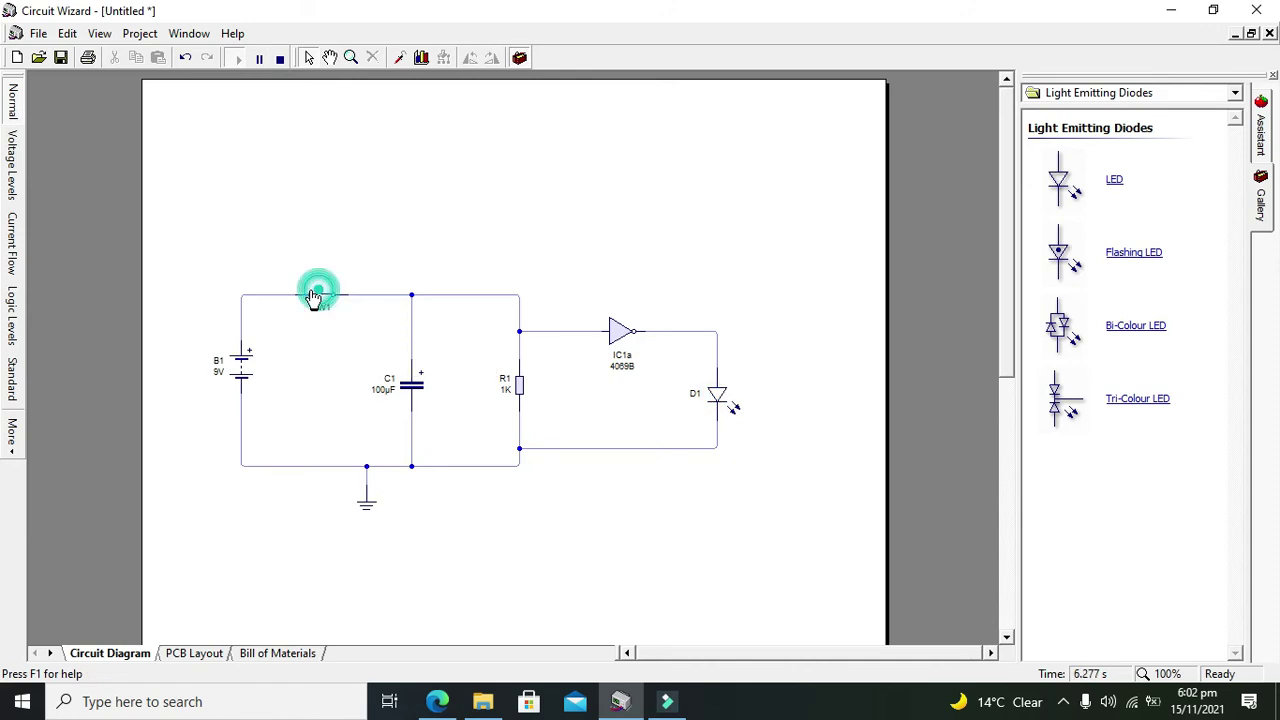
left_click(324, 300)
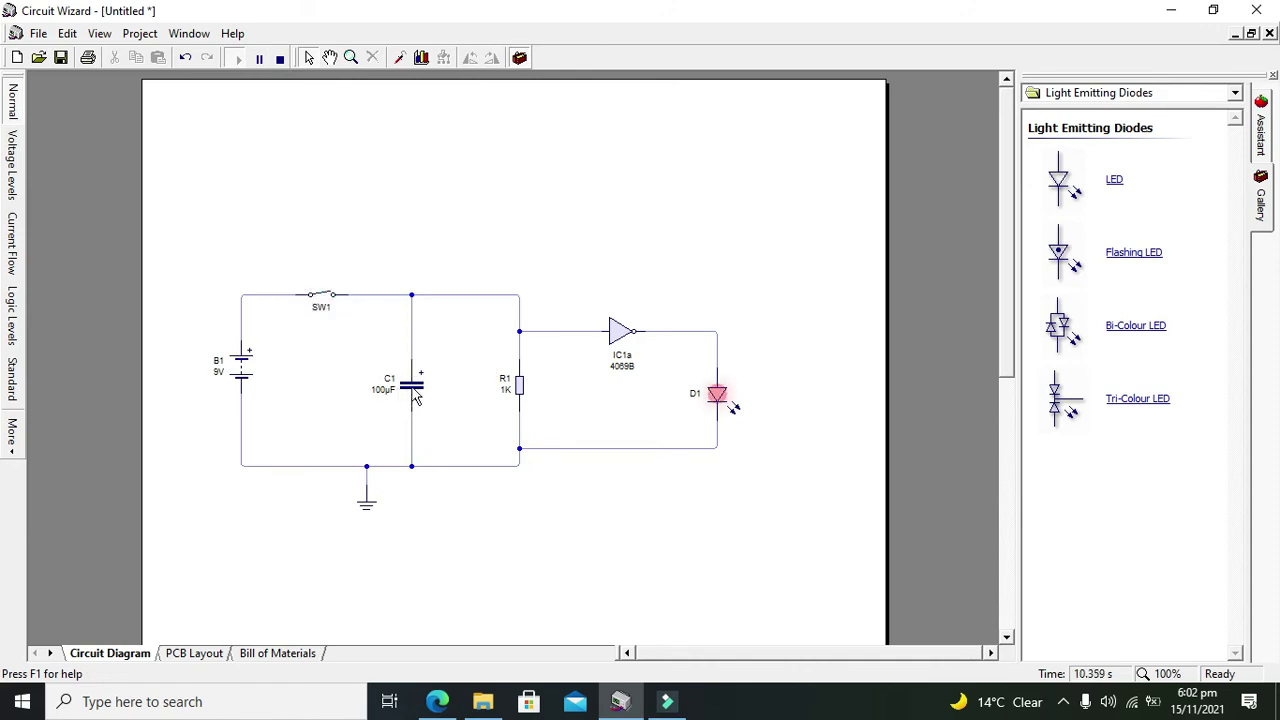
mouse_move(418, 398)
left_click(321, 300)
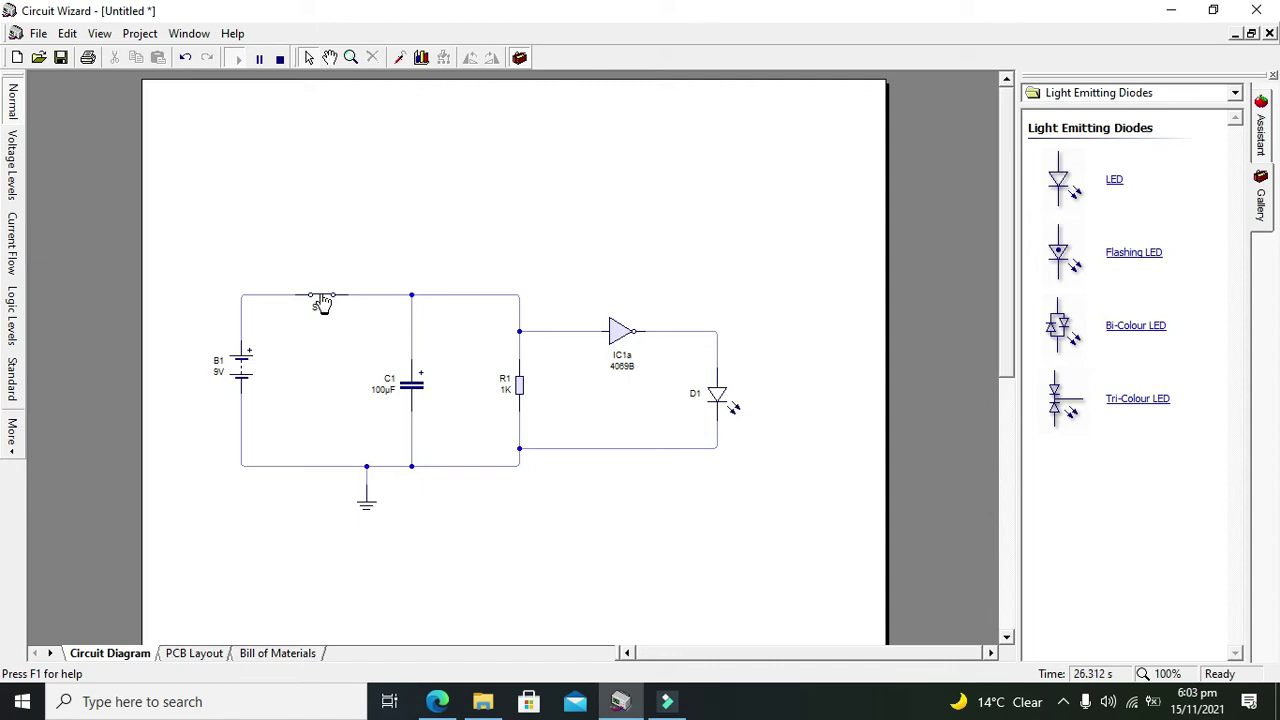
left_click(321, 304)
left_click(321, 304)
Stop the simulation and change capacitor C1 from 100µF to 100mF.
left_click(280, 57)
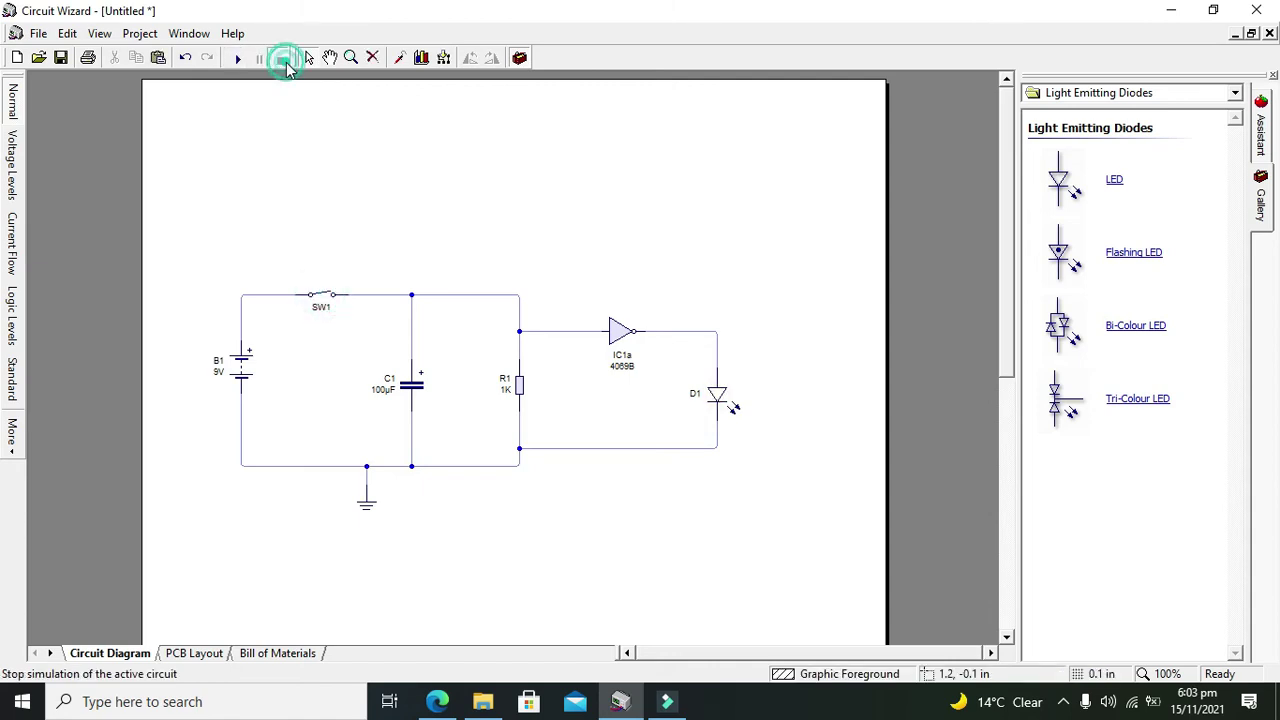
double_click(424, 385)
left_click(588, 363)
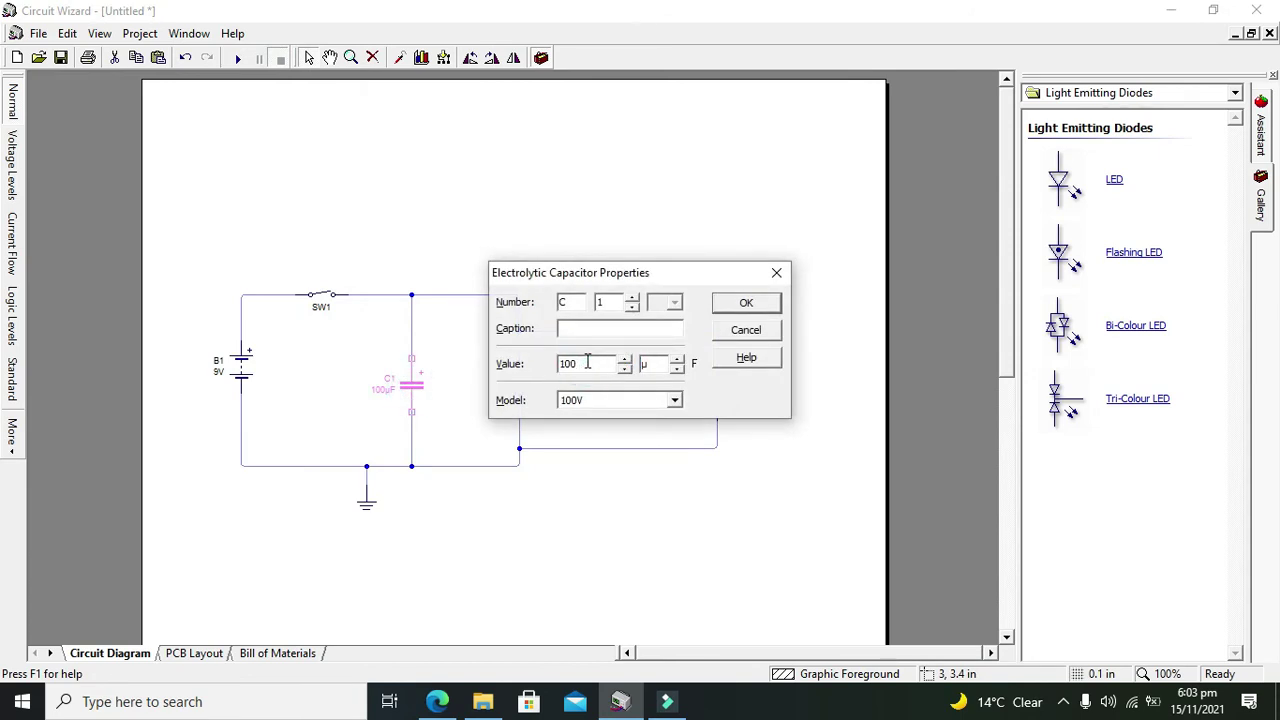
left_click(677, 359)
left_click(745, 304)
left_click(500, 266)
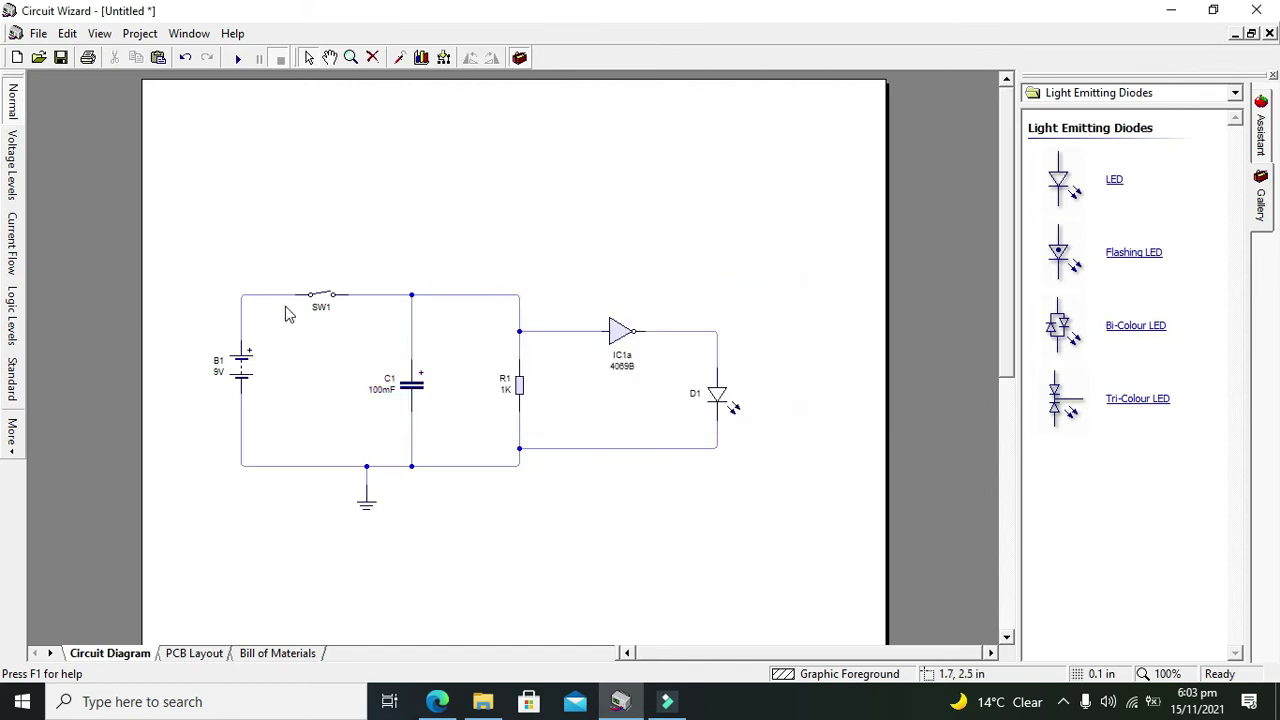
Rerun the simulation and toggle SW1 twice to start the discharge delay.
left_click(237, 58)
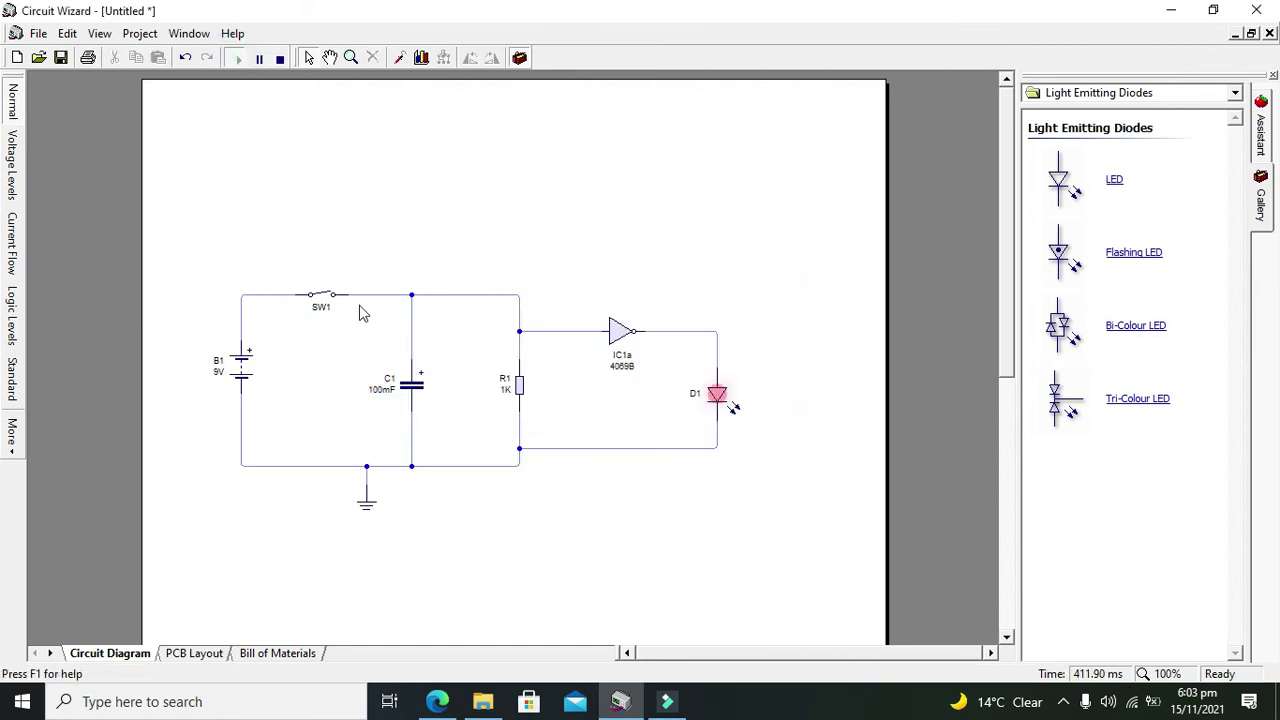
left_click(324, 299)
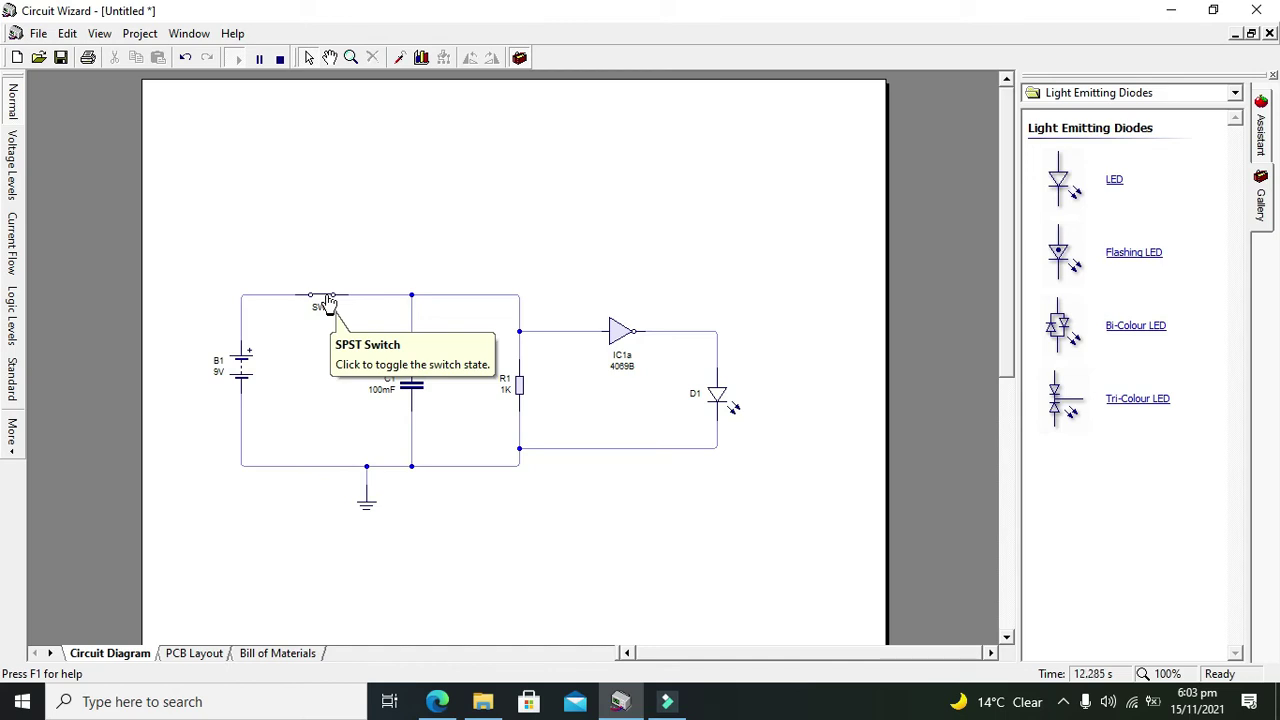
left_click(328, 300)
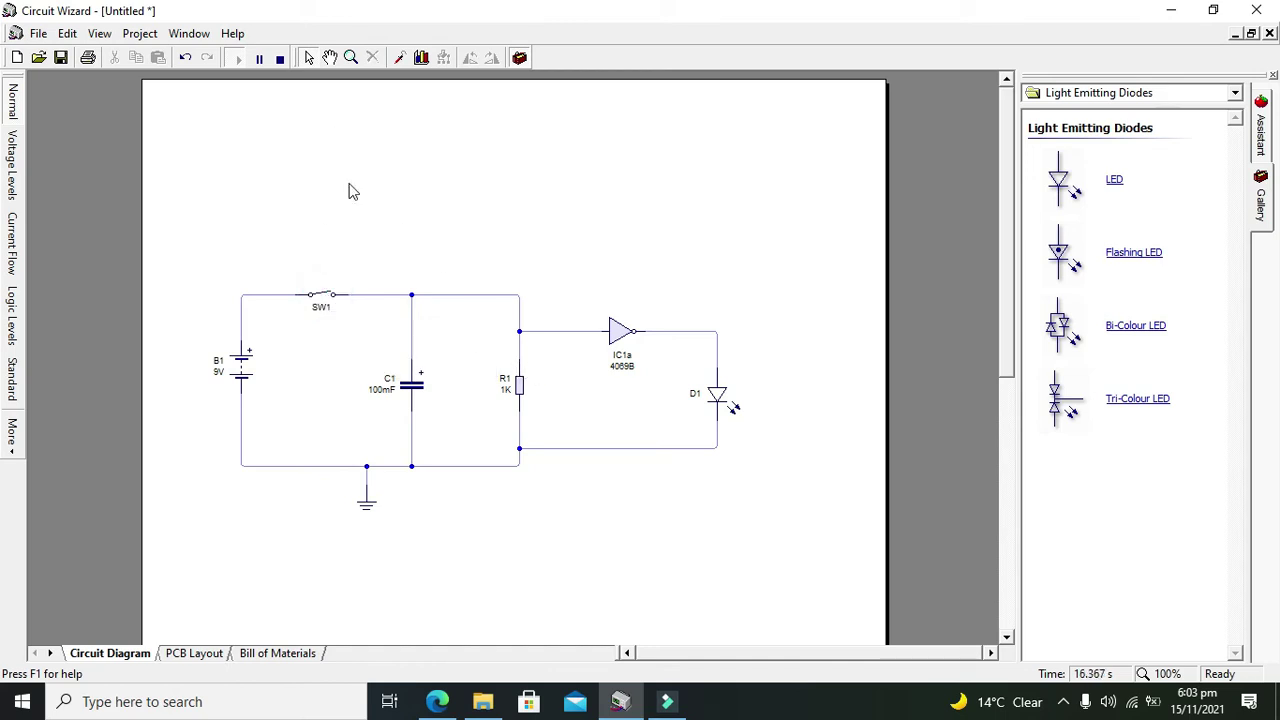
Stop the simulation and place an analogue multimeter XMM1 above the circuit.
left_click(280, 58)
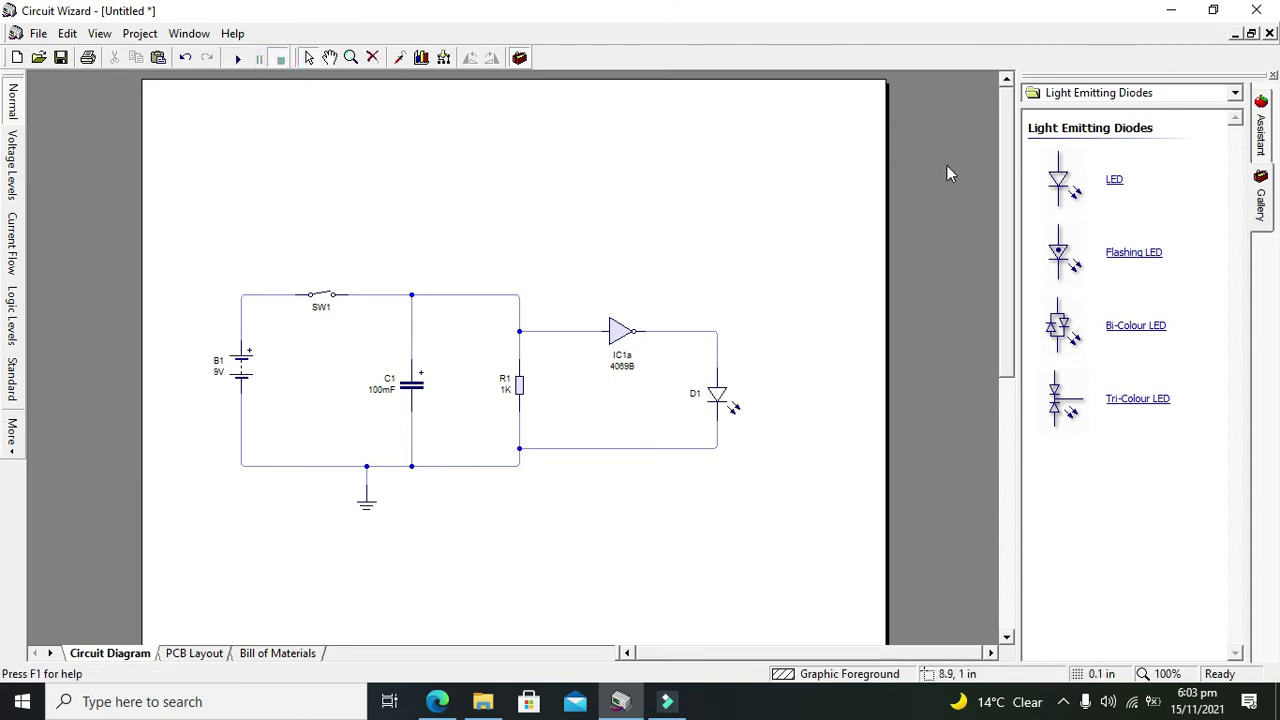
left_click(1113, 92)
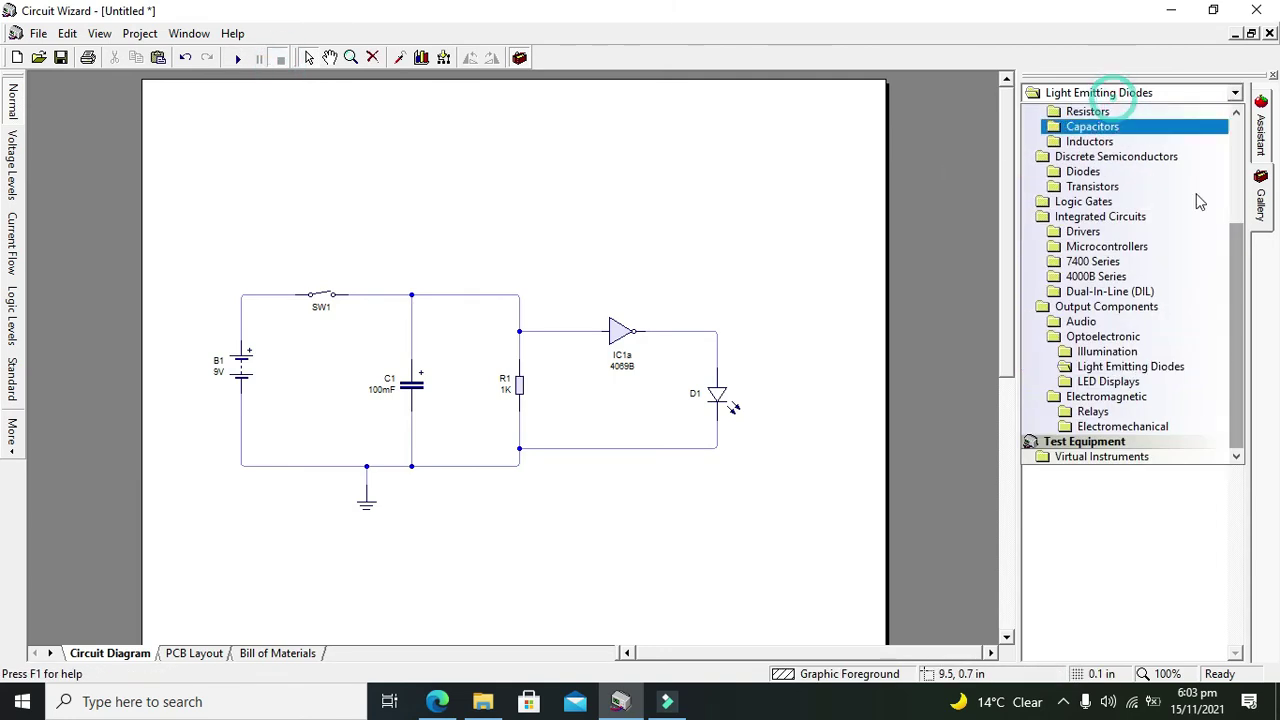
left_click(1138, 468)
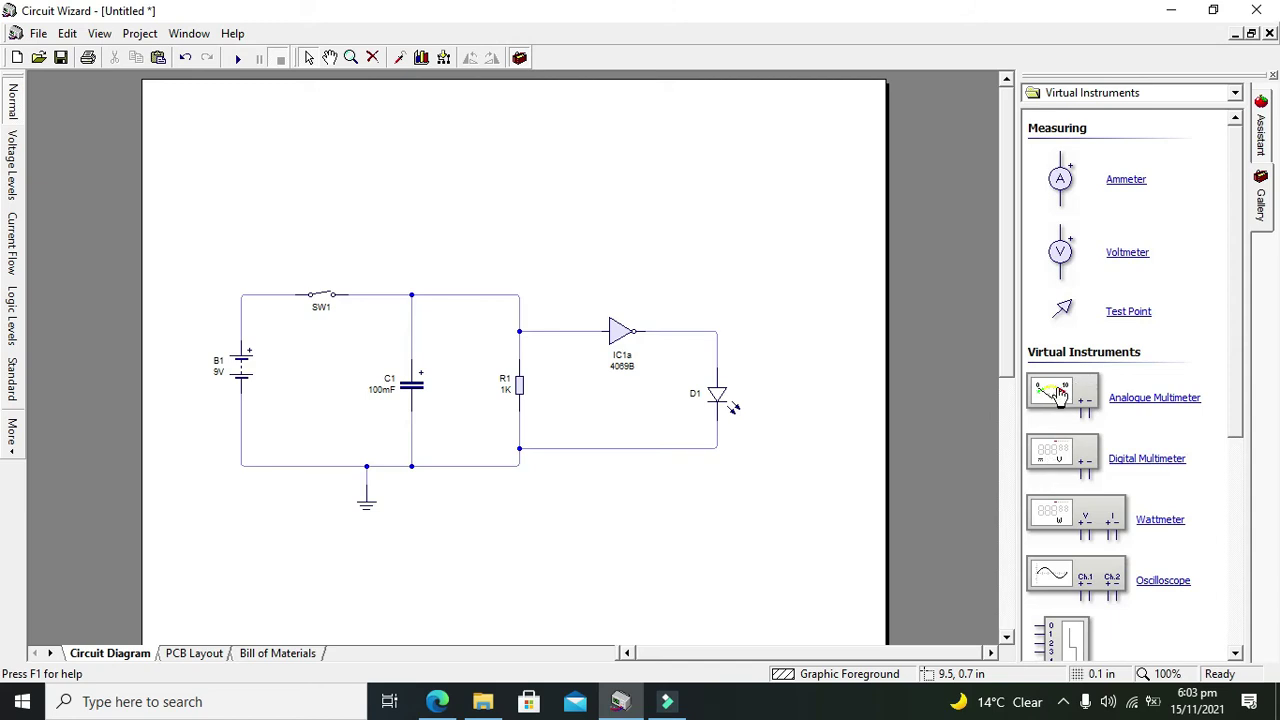
left_click_drag(1058, 393, 698, 228)
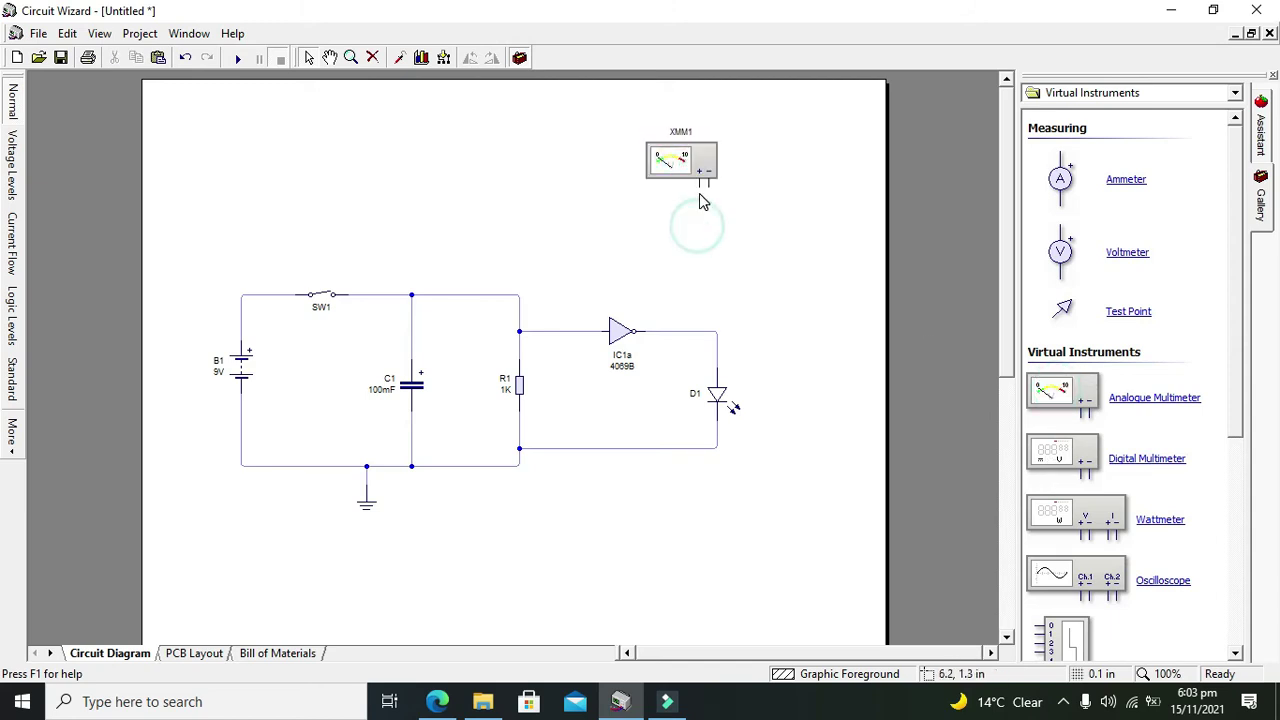
Wire XMM1's + lead to the top wire and − lead to D1, then run and toggle SW1.
left_click(699, 190)
left_click(519, 297)
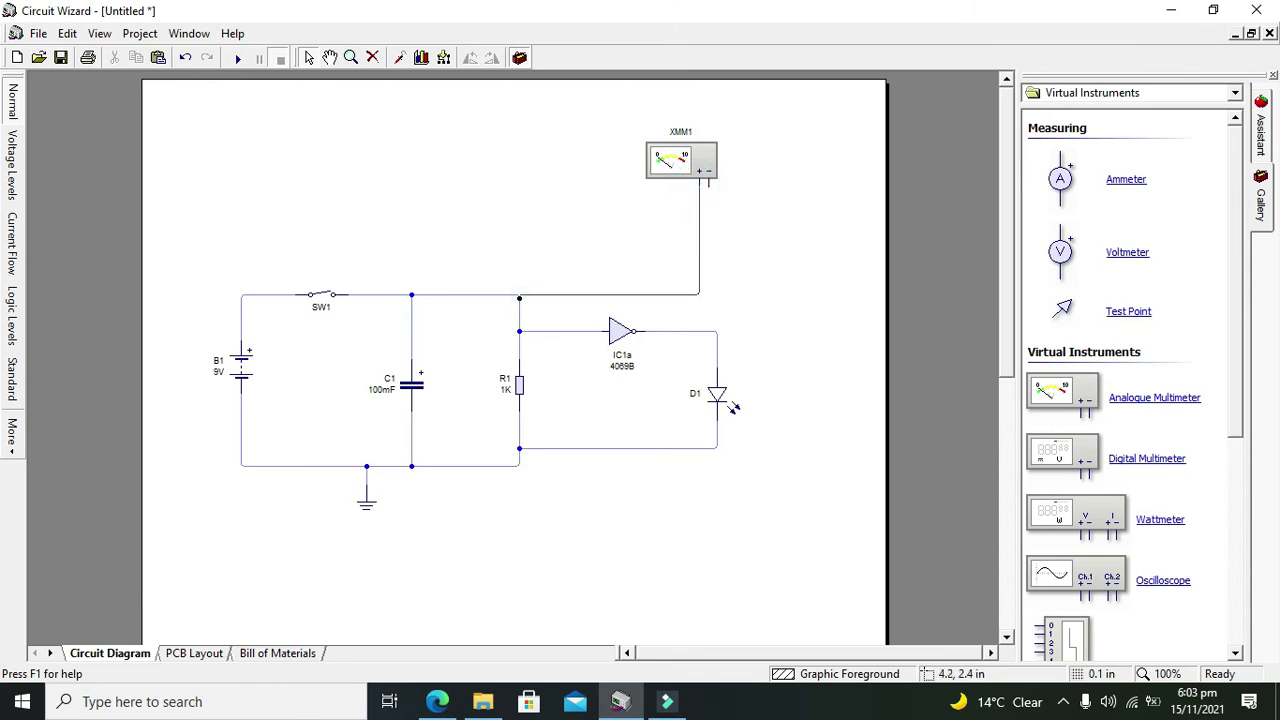
left_click(708, 188)
left_click(855, 311)
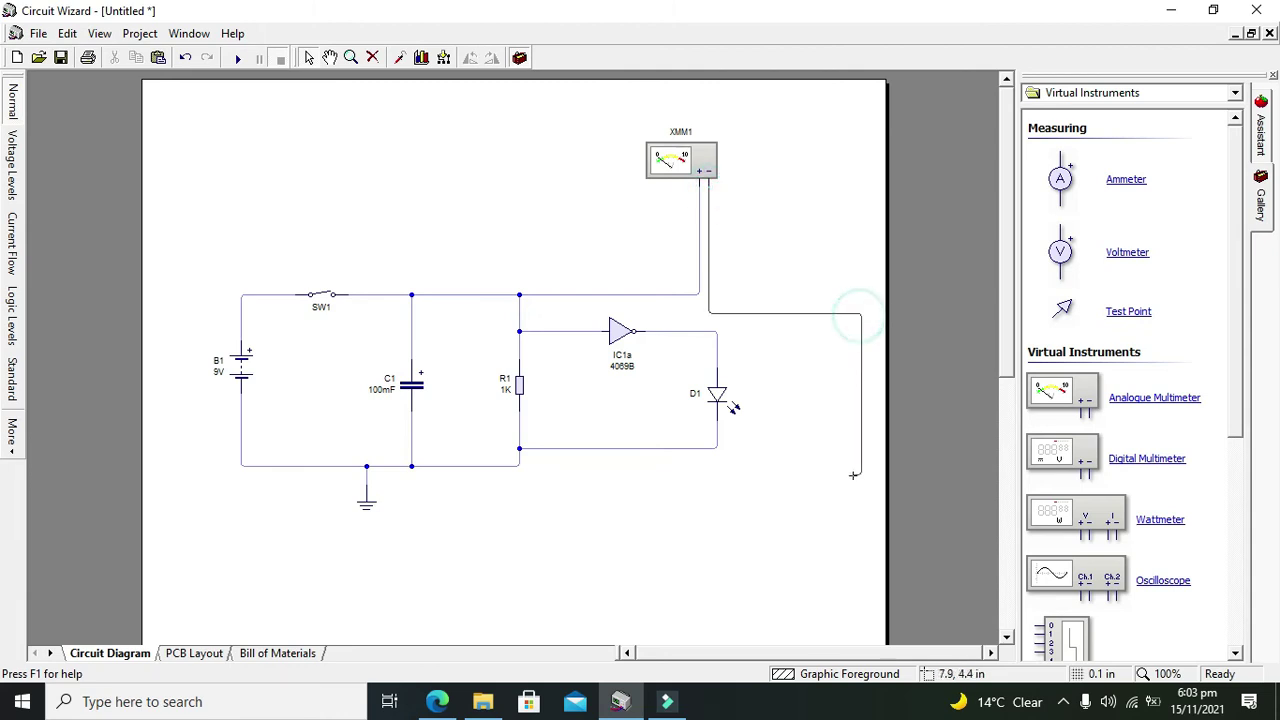
left_click(857, 473)
left_click(717, 448)
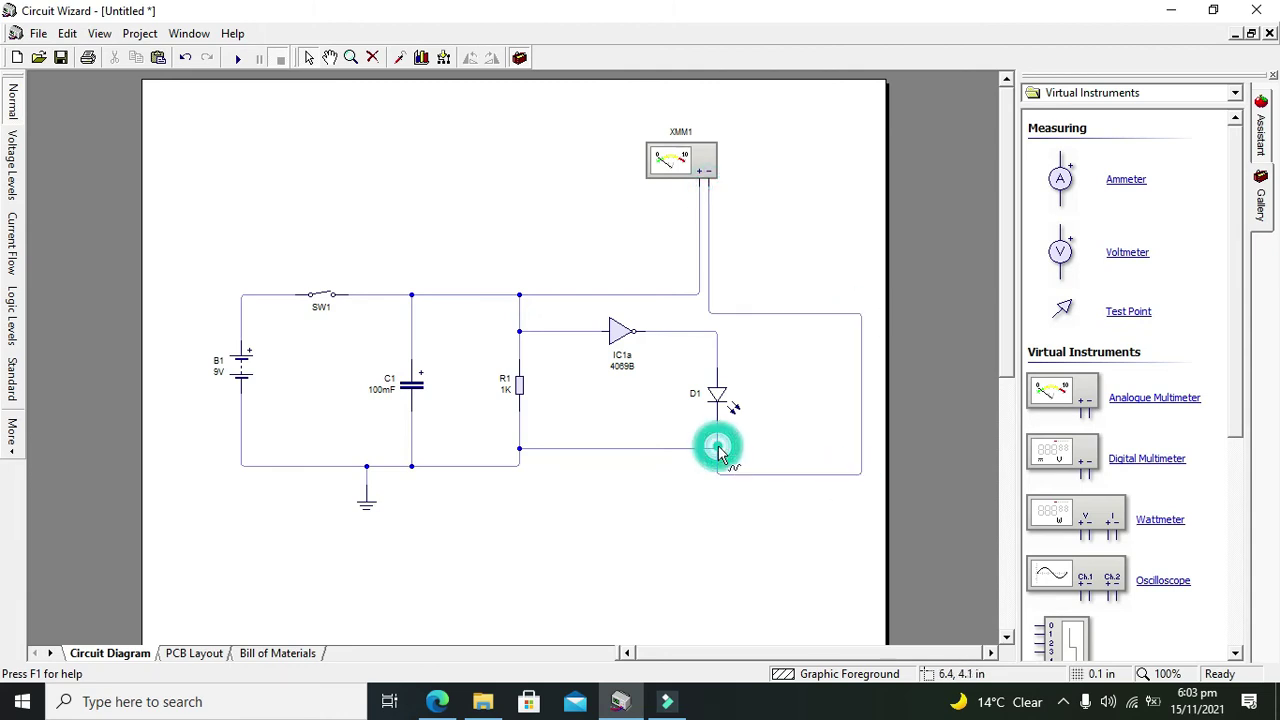
left_click(237, 58)
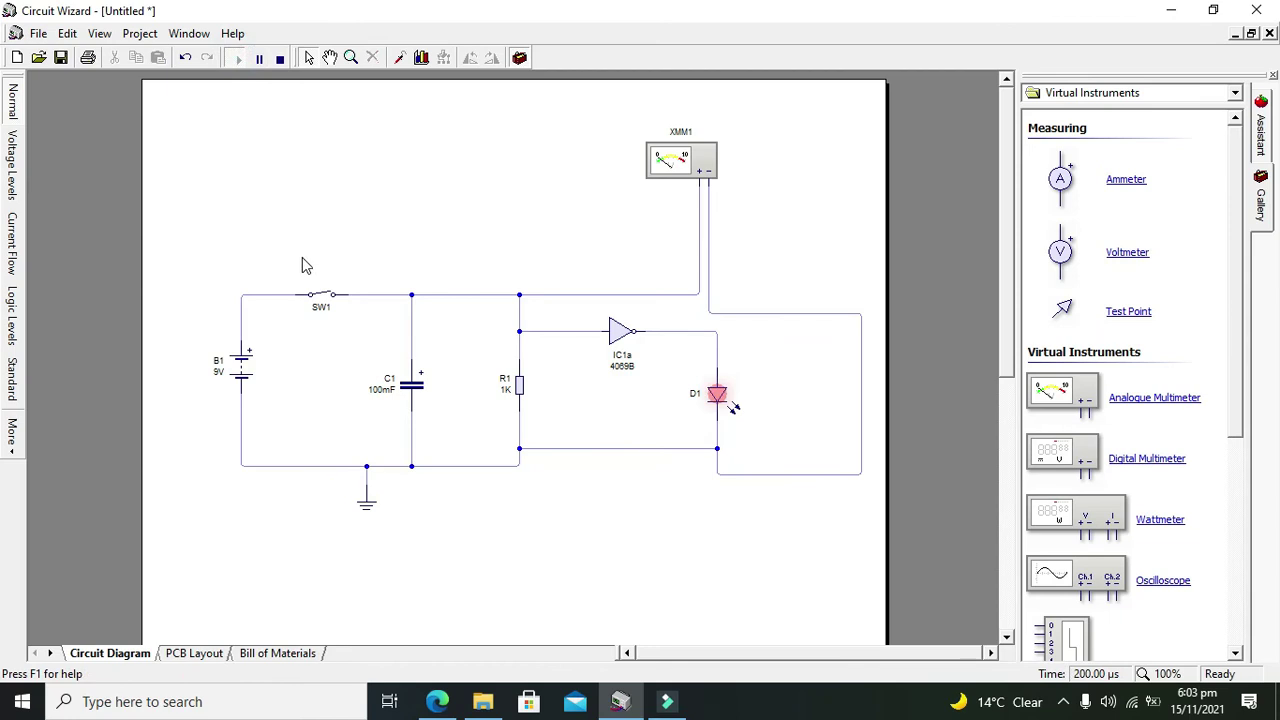
left_click(321, 297)
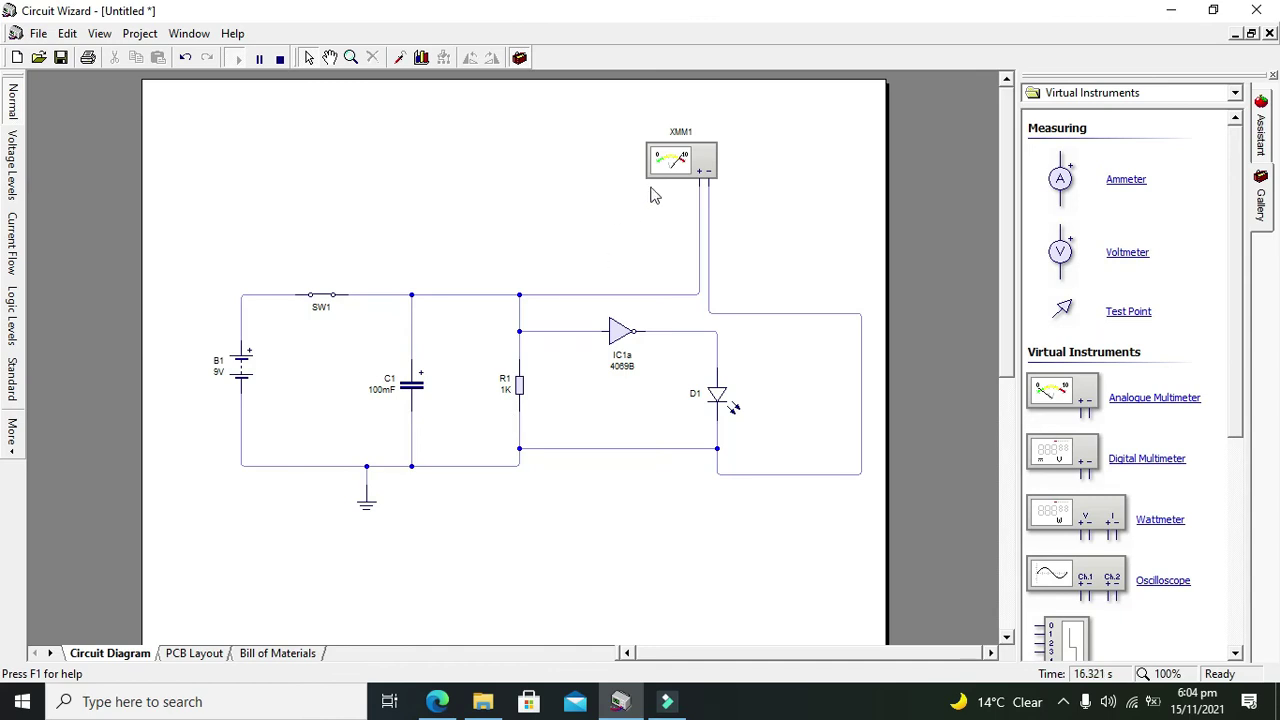
Open SW1 mid-simulation so the capacitor discharges on the multimeter.
left_click(326, 298)
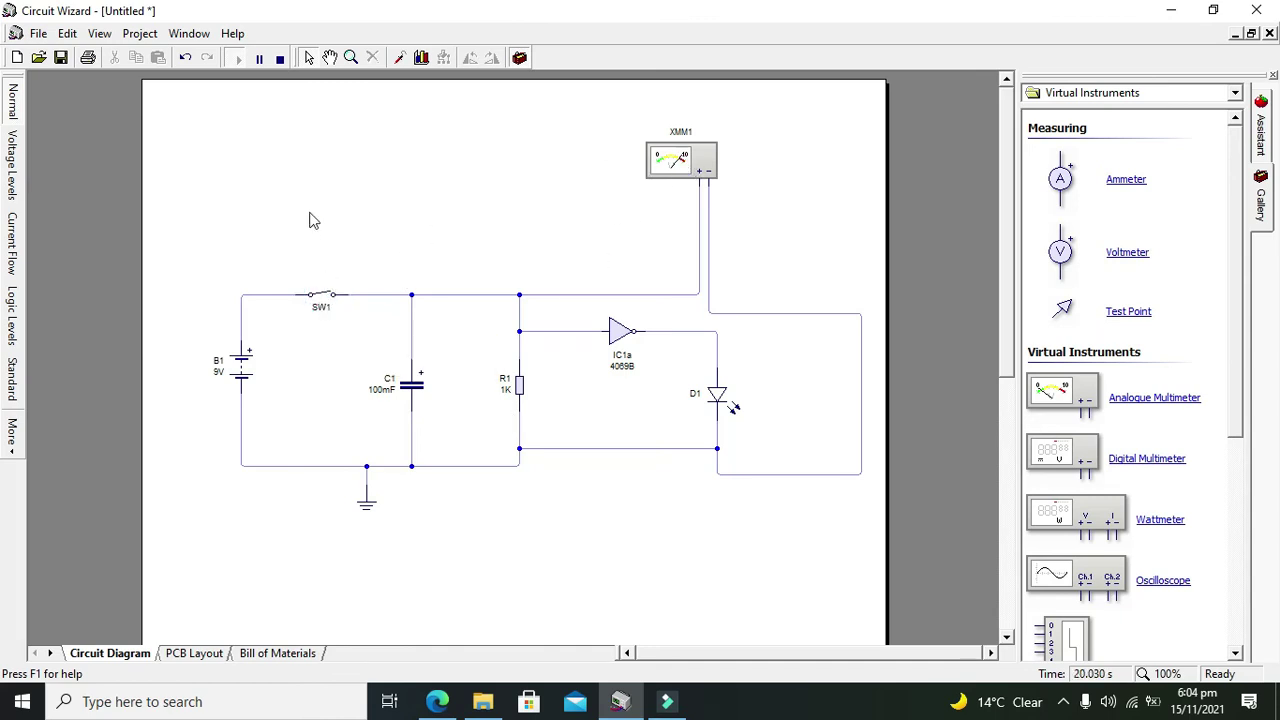